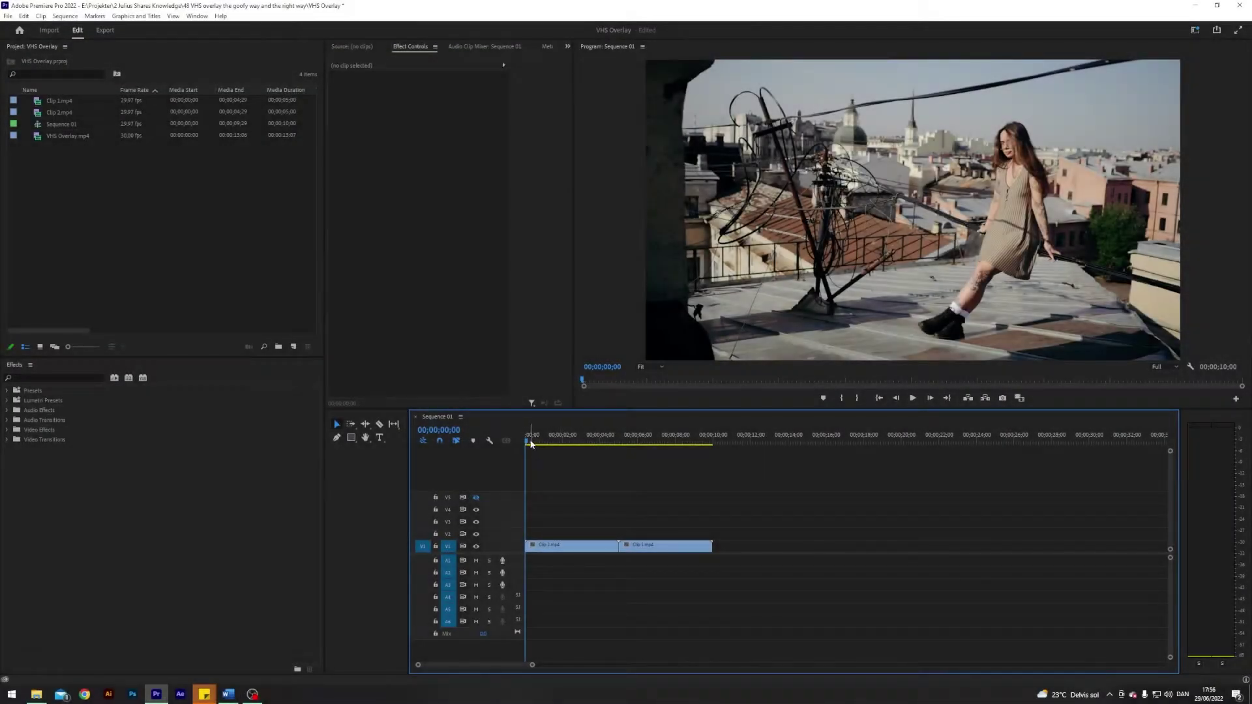
- Create a new Adjustment Layer in the Project panel with the default settings
drag(530, 444, 671, 444)
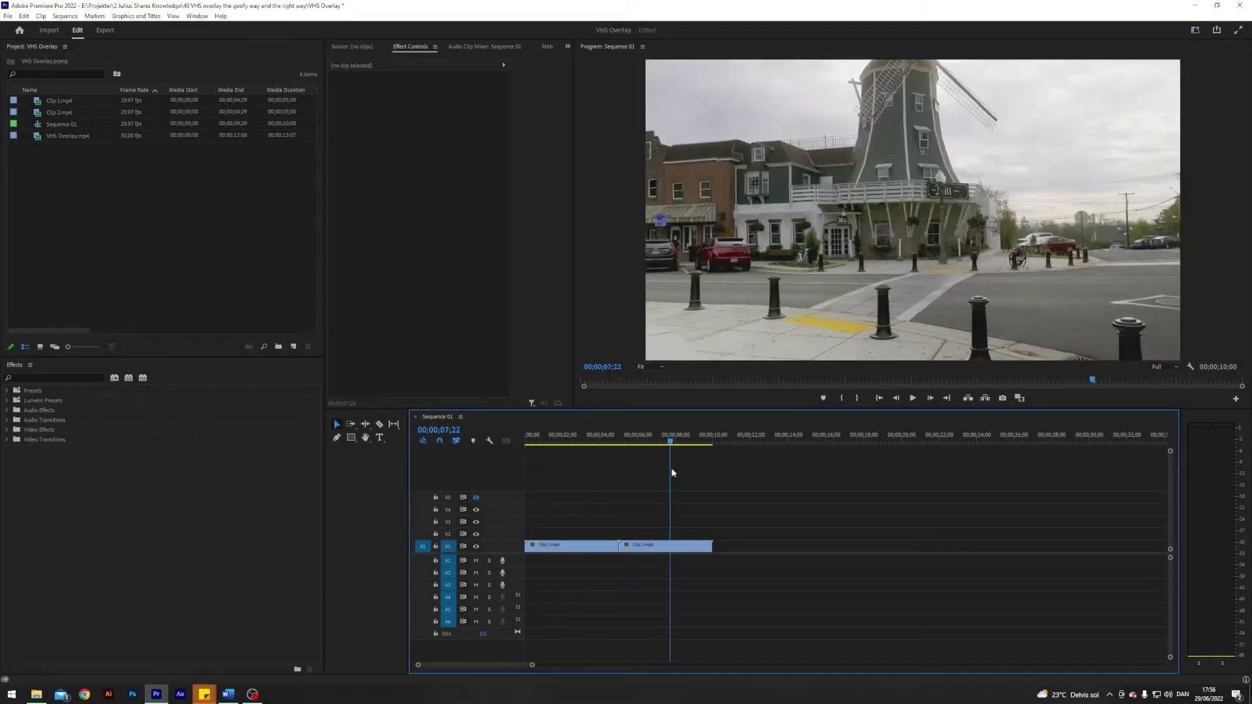
key(Home)
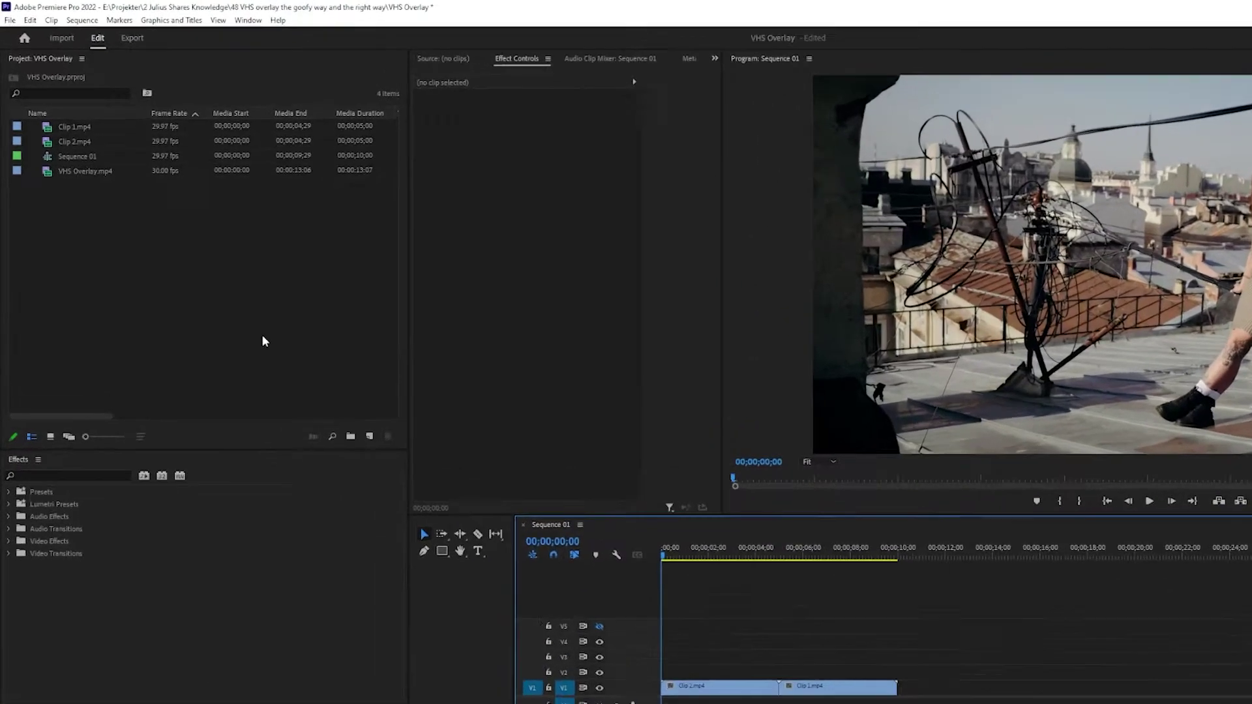
right_click(167, 238)
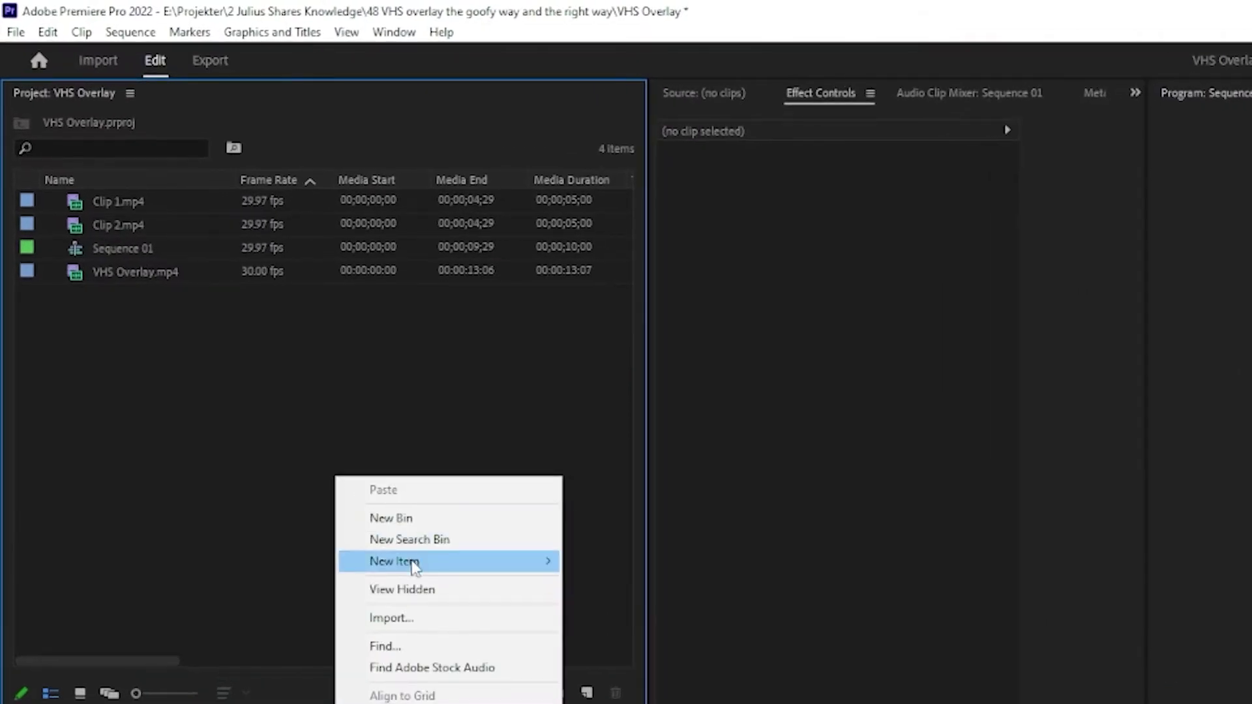
mouse_move(467, 574)
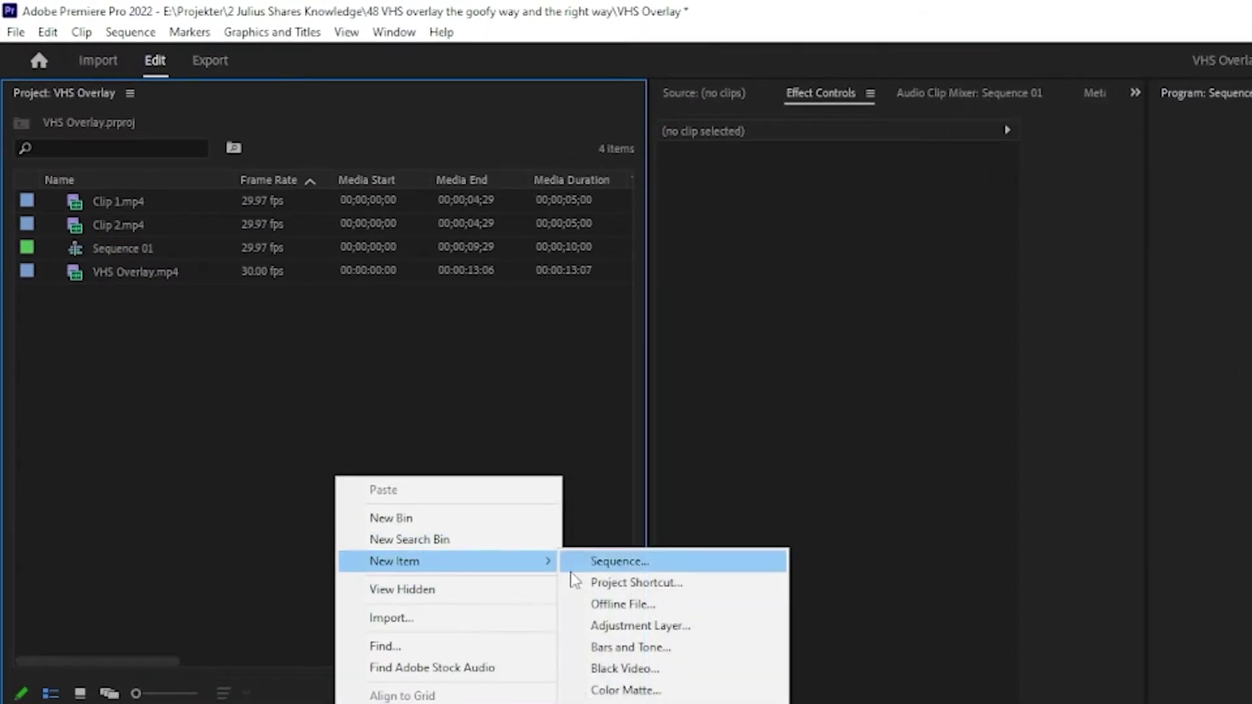
click(653, 628)
click(755, 447)
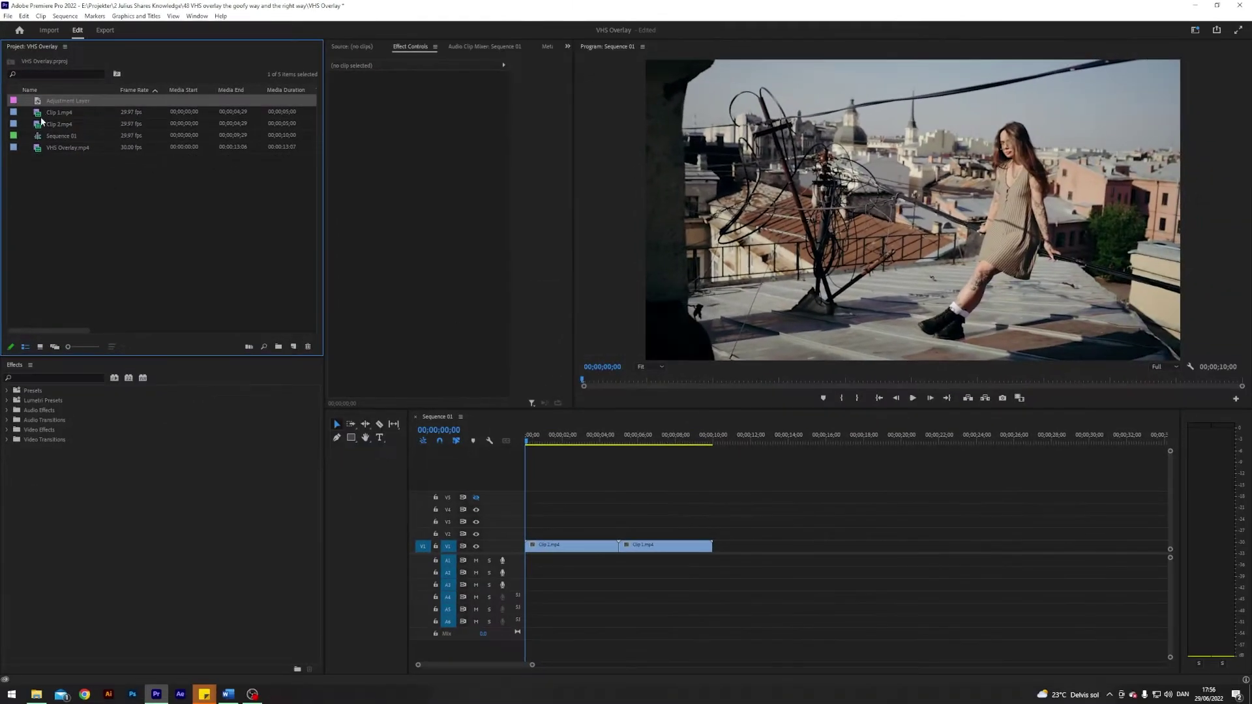
- Place the adjustment layer on V2 above the first clip and trim it to that clip's length
drag(386, 284, 528, 533)
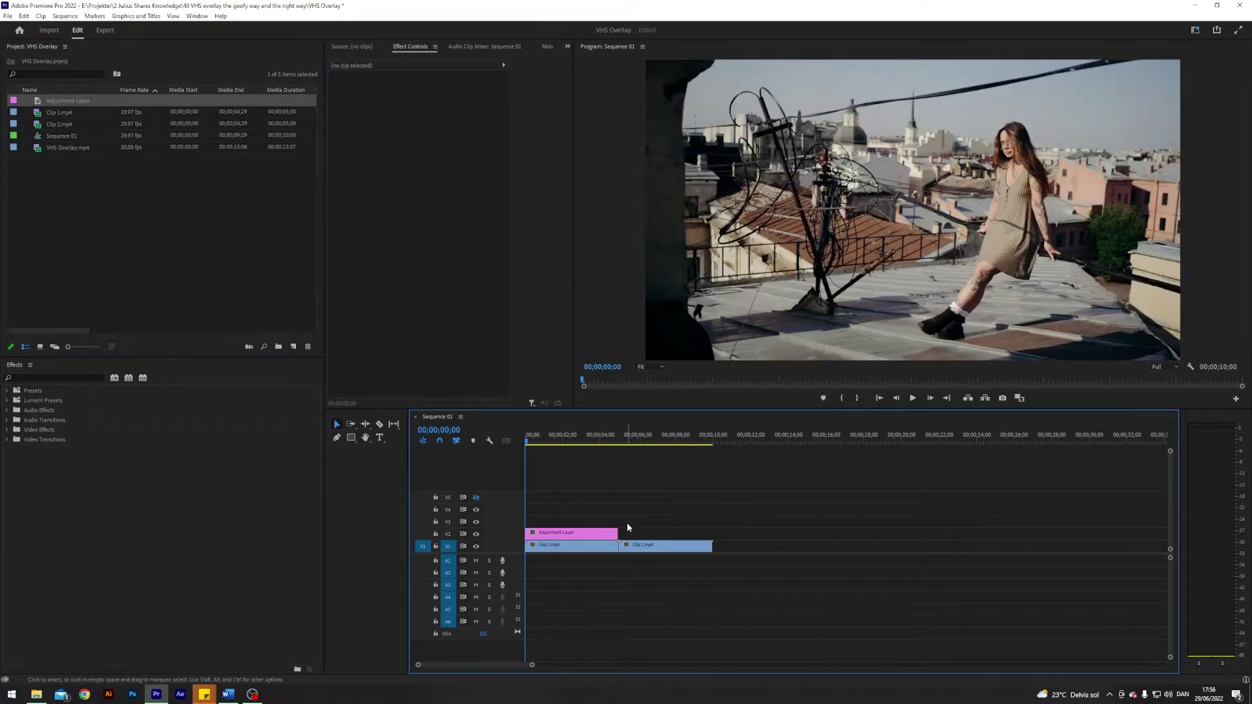
drag(620, 531, 620, 530)
click(571, 549)
click(565, 535)
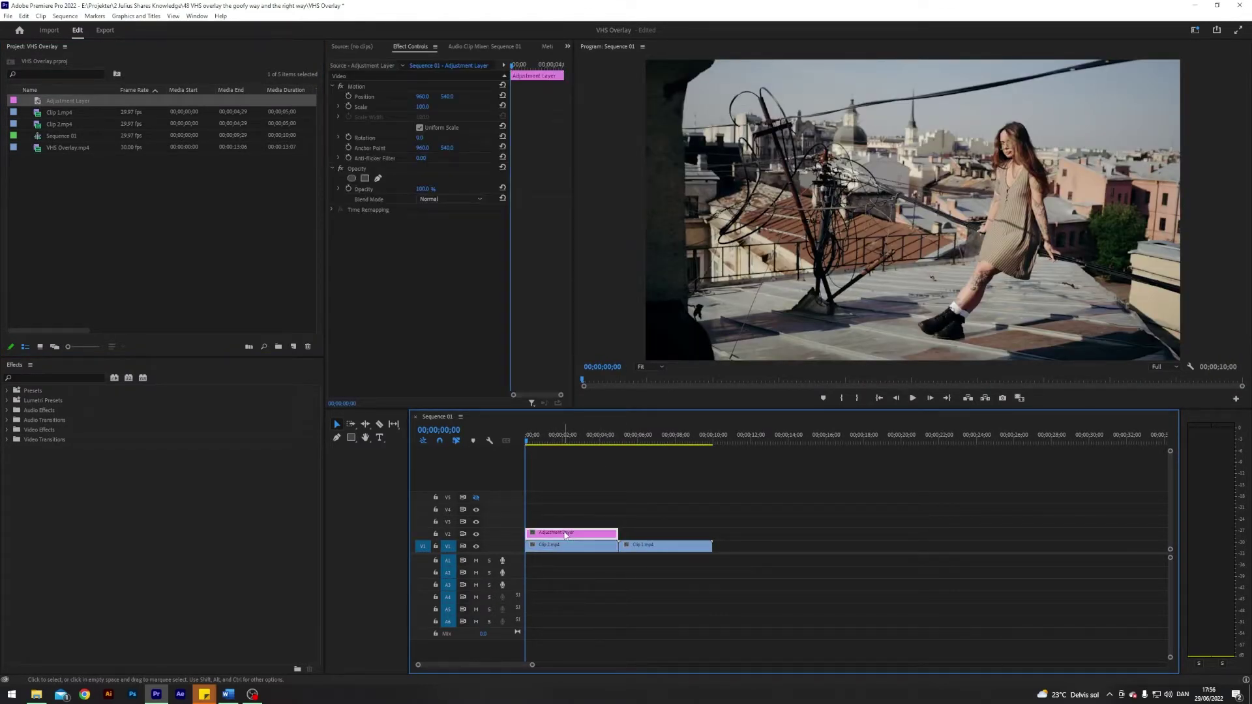
click(592, 513)
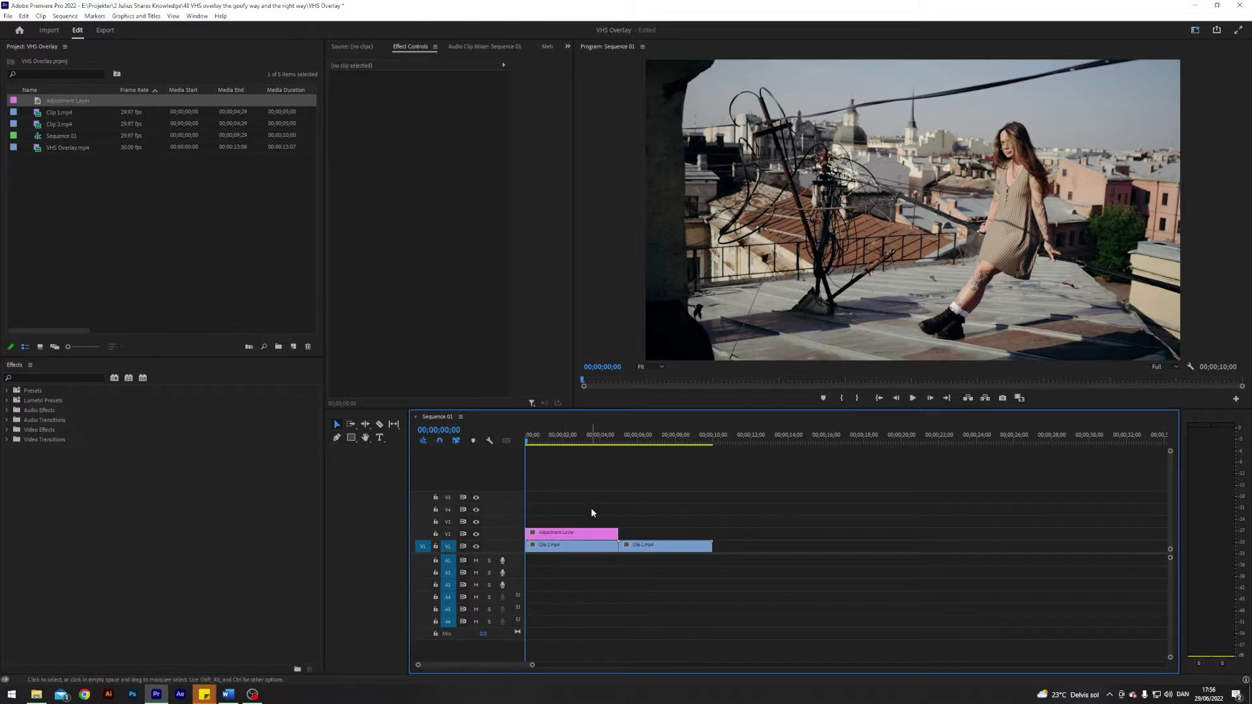
- Apply Lumetri Color, found by searching 'lumetri c', to the adjustment layer
click(49, 379)
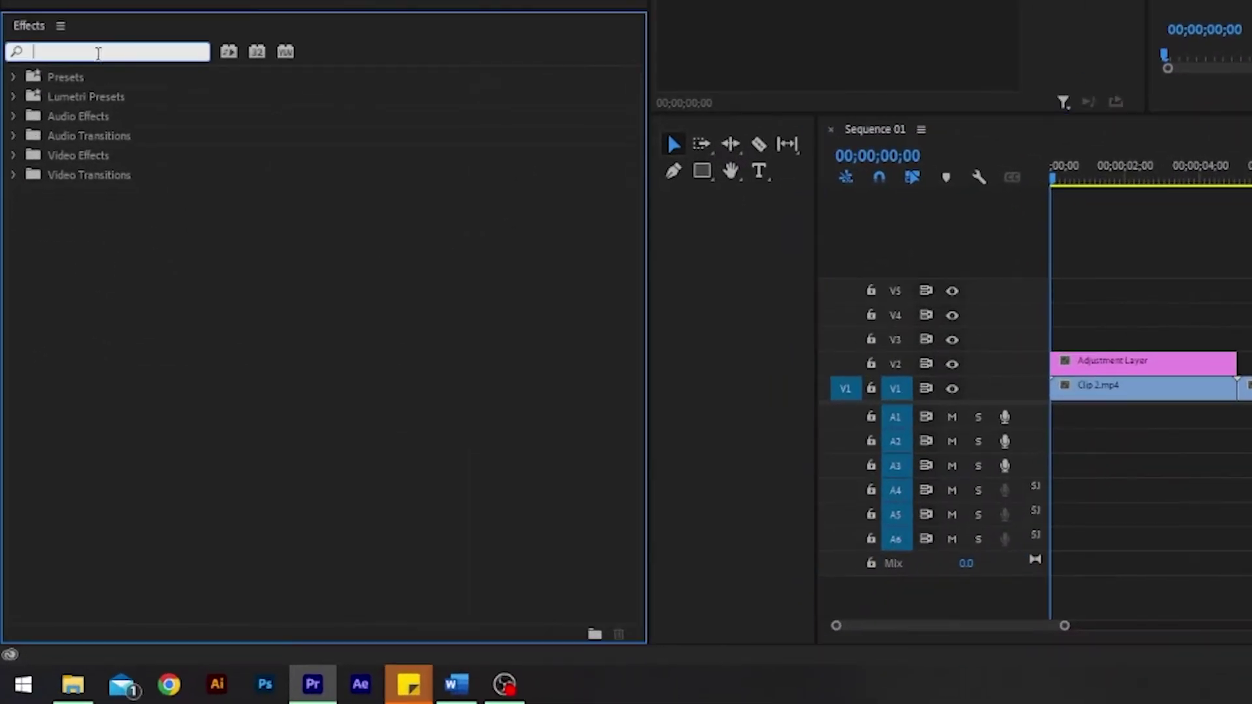
text(lumetri)
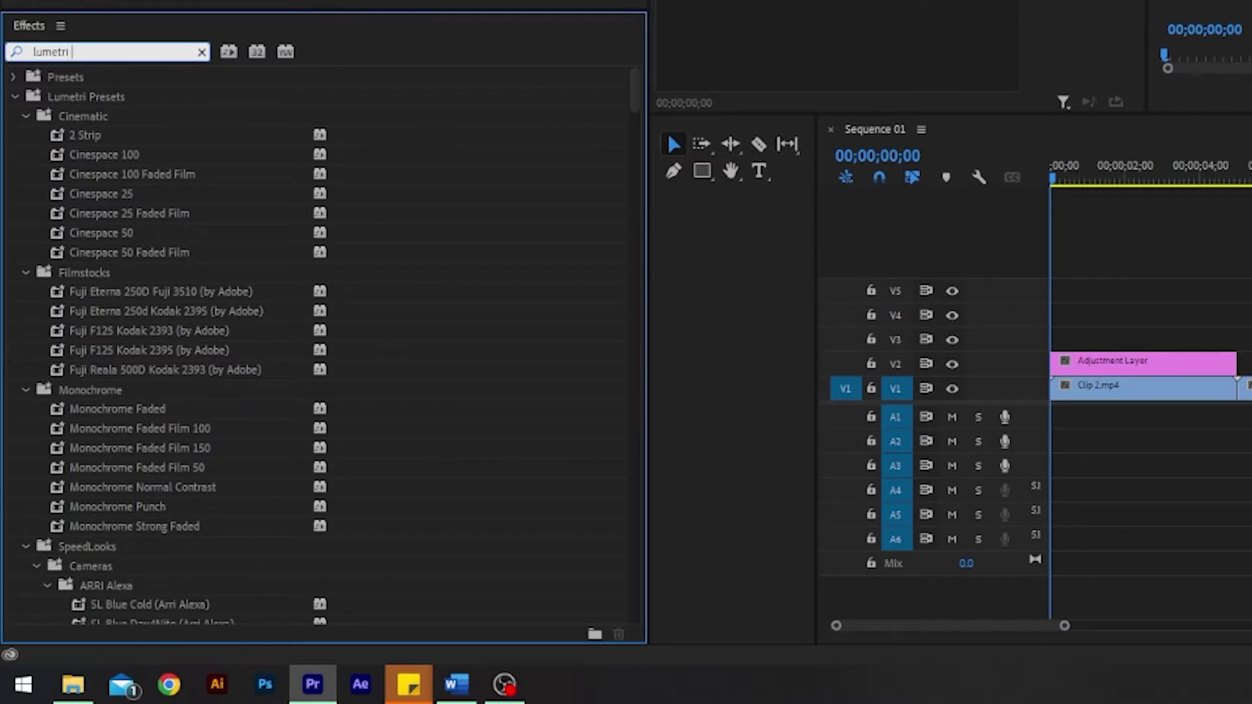
text( c)
drag(131, 194, 1135, 363)
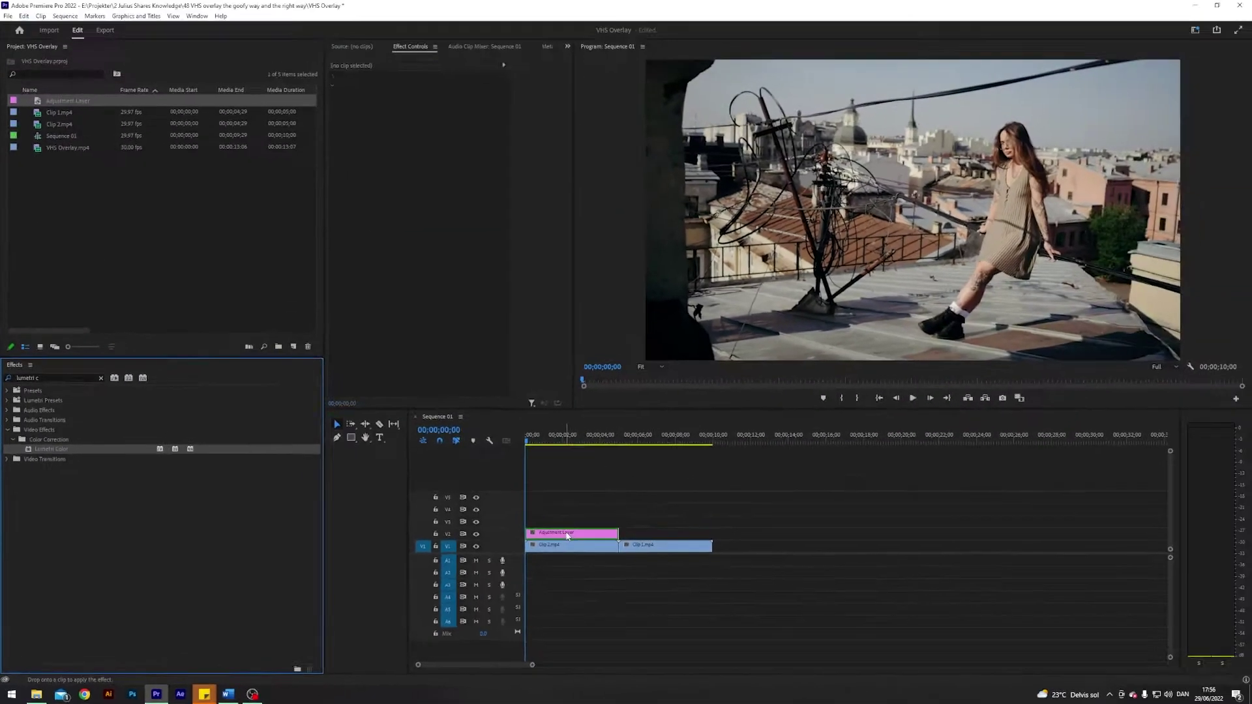
drag(567, 535, 567, 535)
click(101, 378)
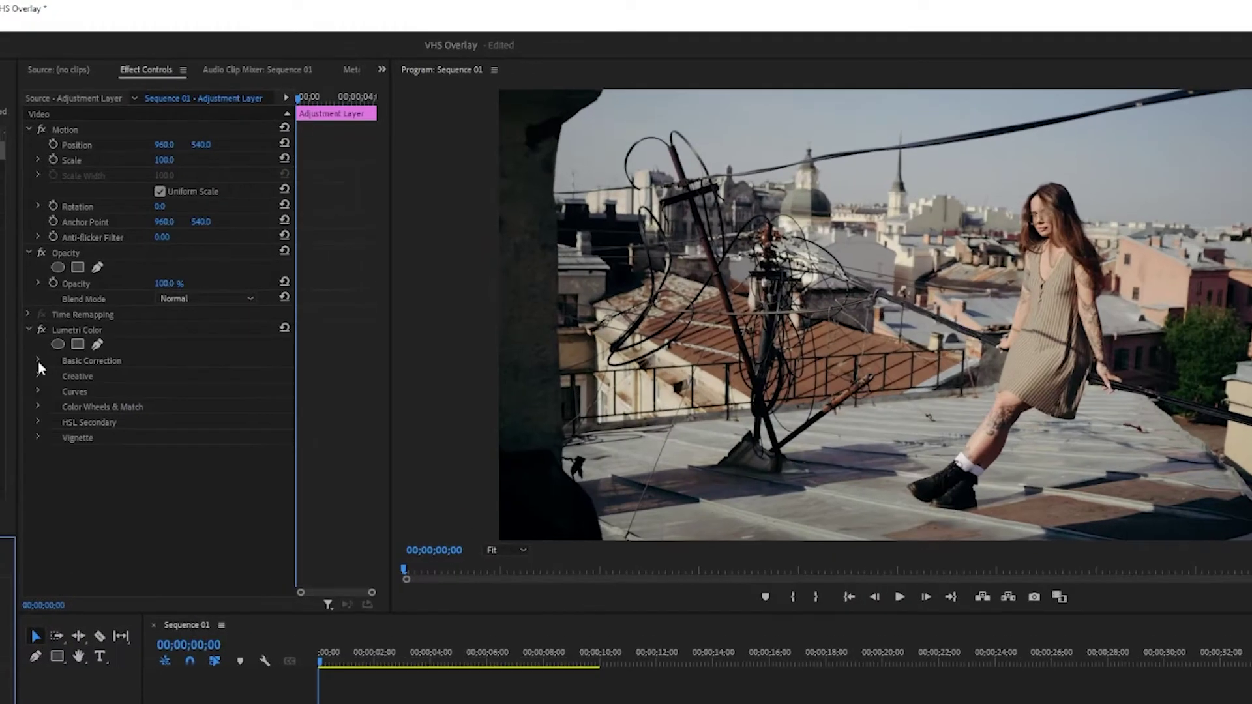
- In Basic Correction, set Temperature to 20 and Contrast to -60
click(338, 240)
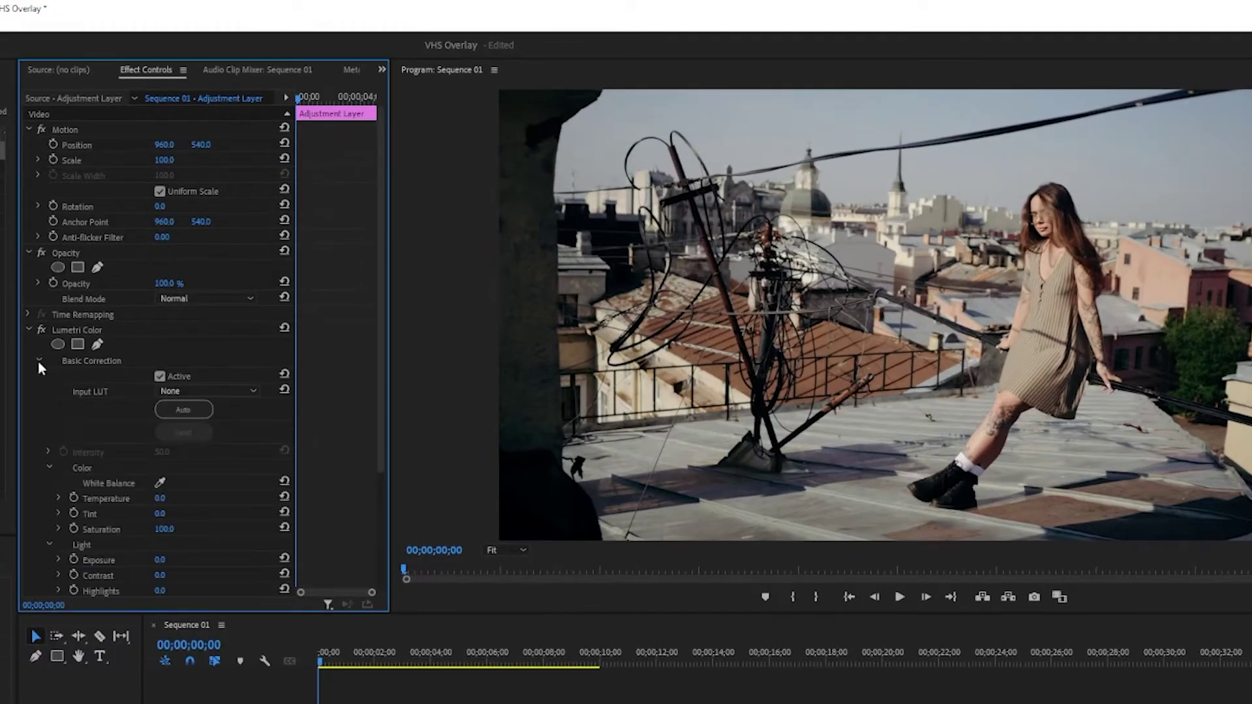
click(160, 498)
text(20)
key(Return)
scroll(104, 493, down, 4)
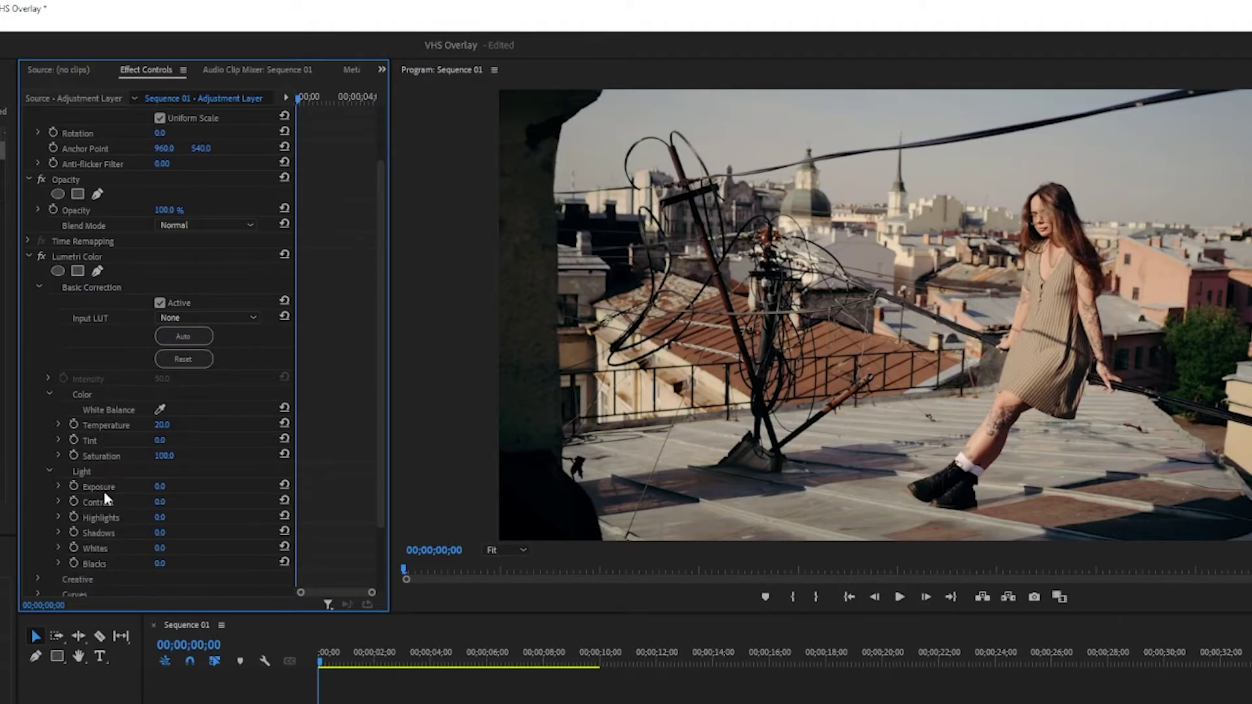
click(160, 488)
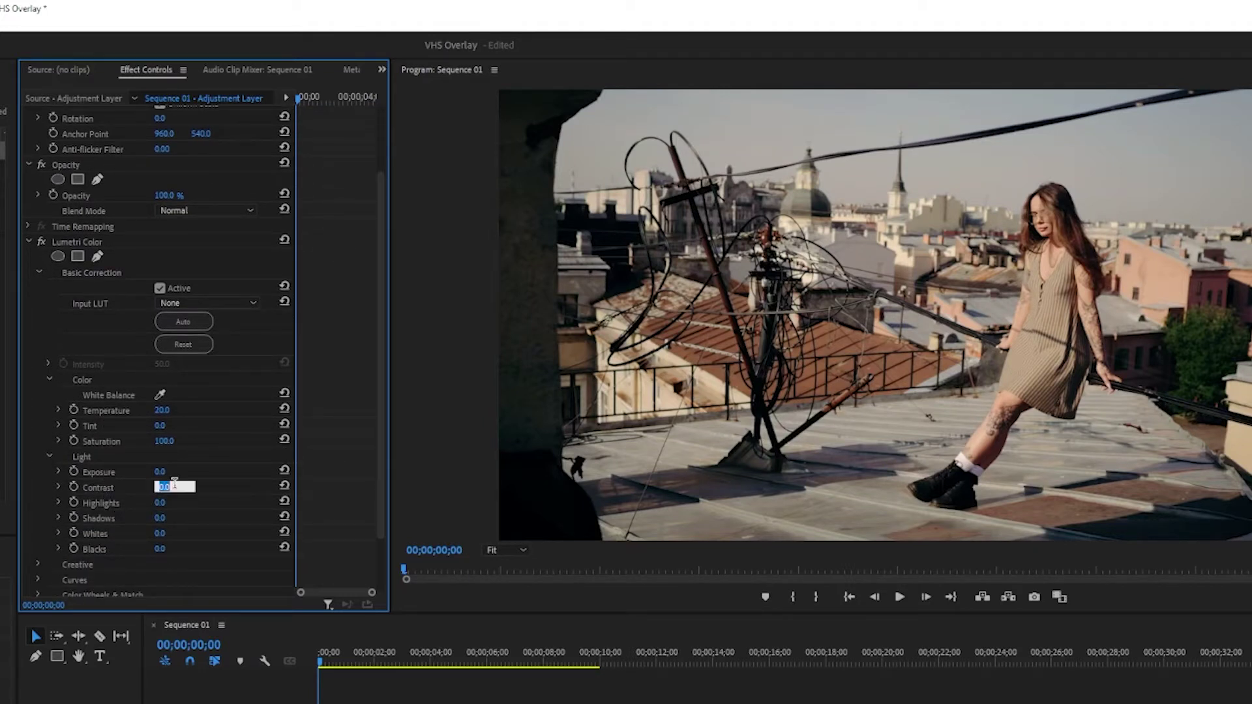
text(-60)
key(Return)
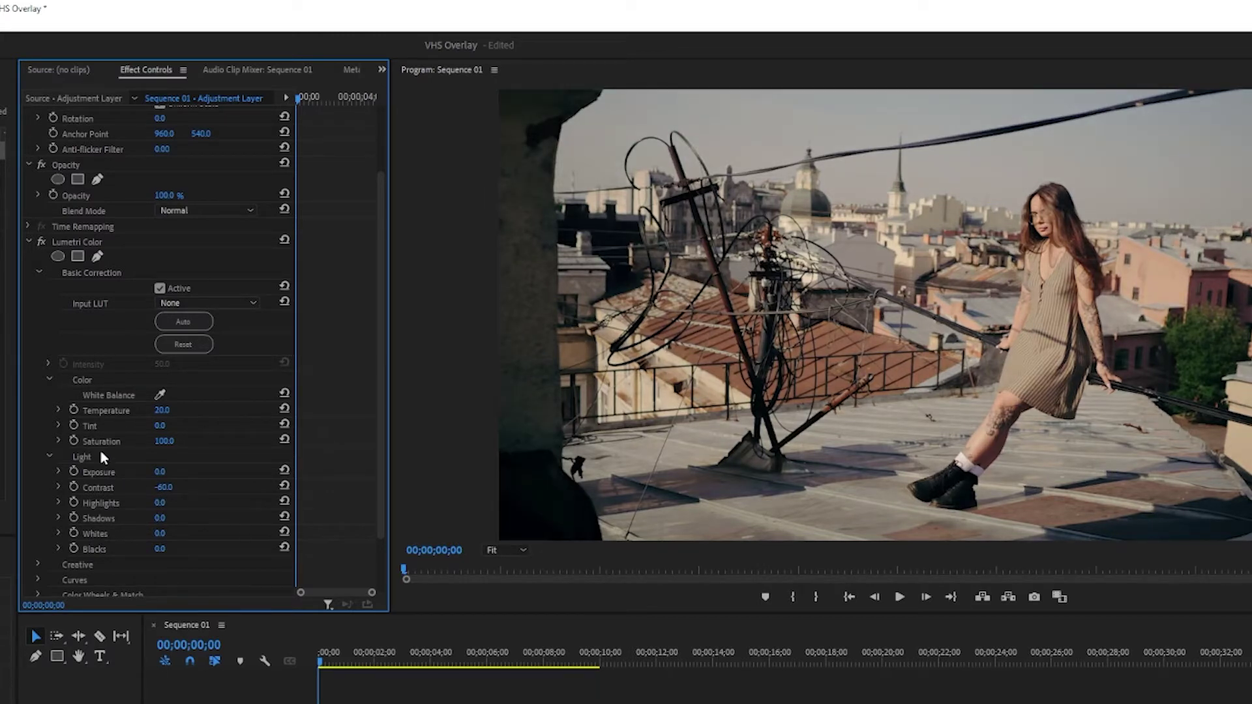
click(40, 272)
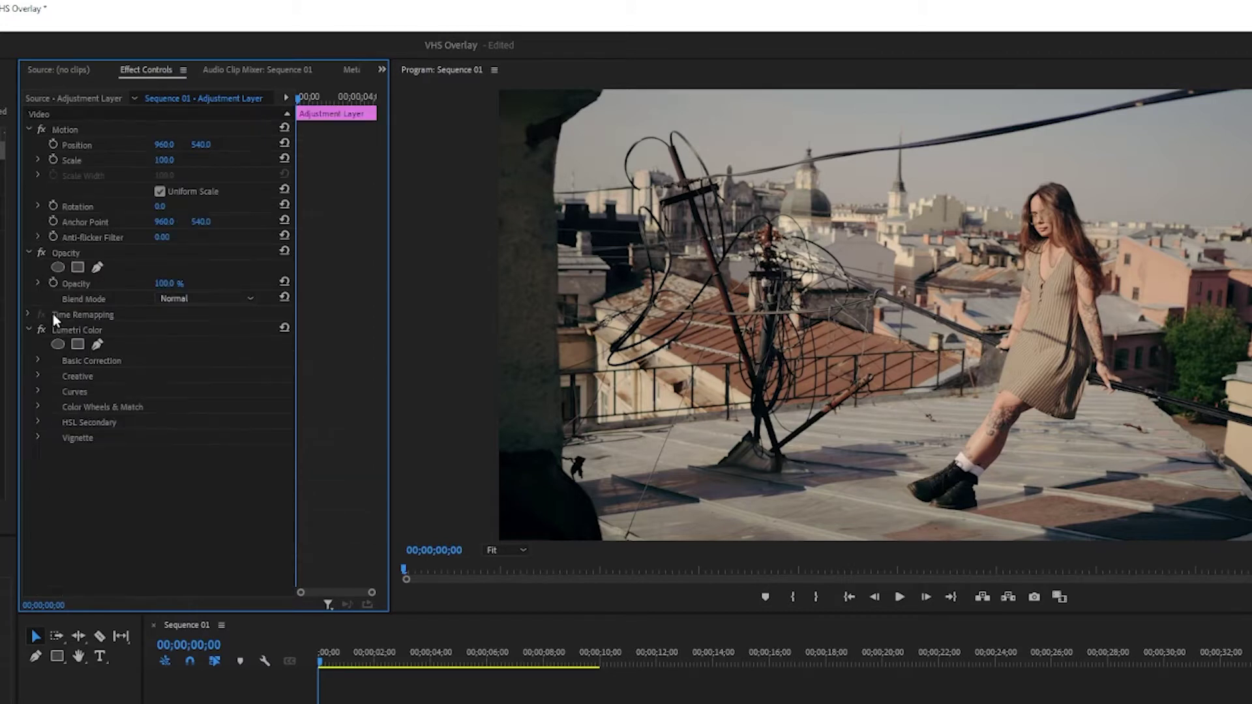
- In Lumetri's Creative section, set Faded Film 35, Vibrance 50 and Saturation 70
click(38, 376)
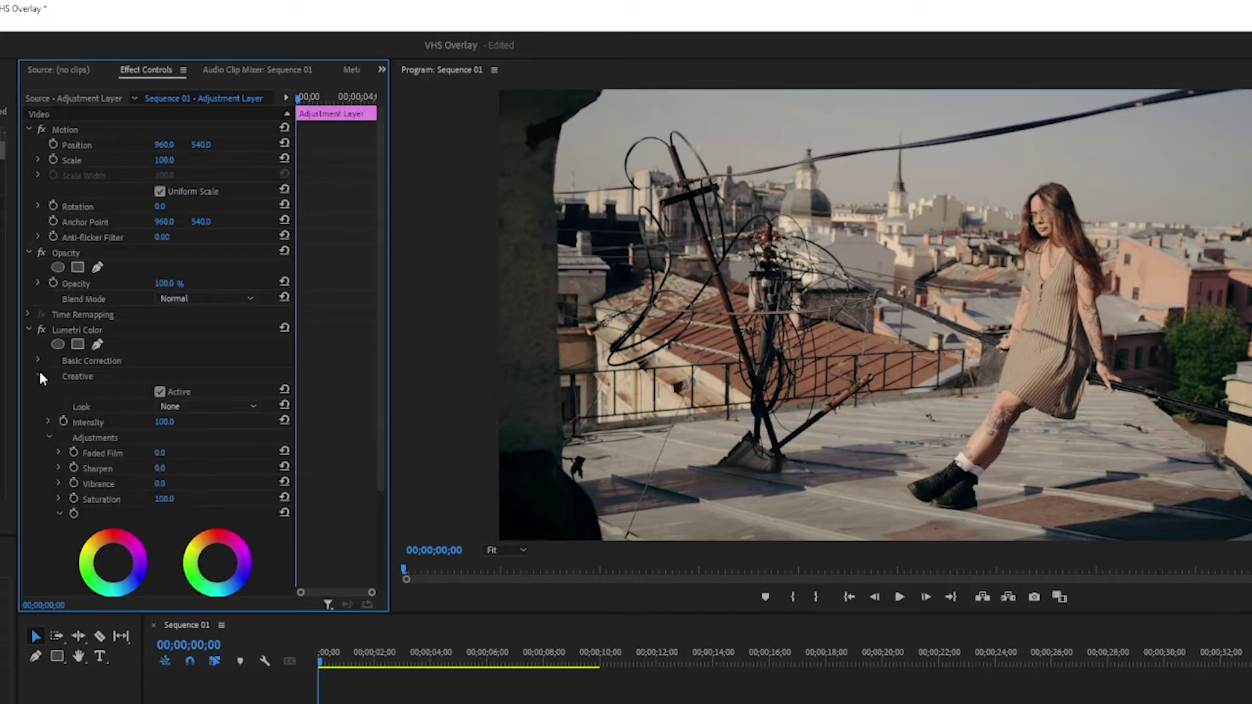
scroll(123, 453, down, 1)
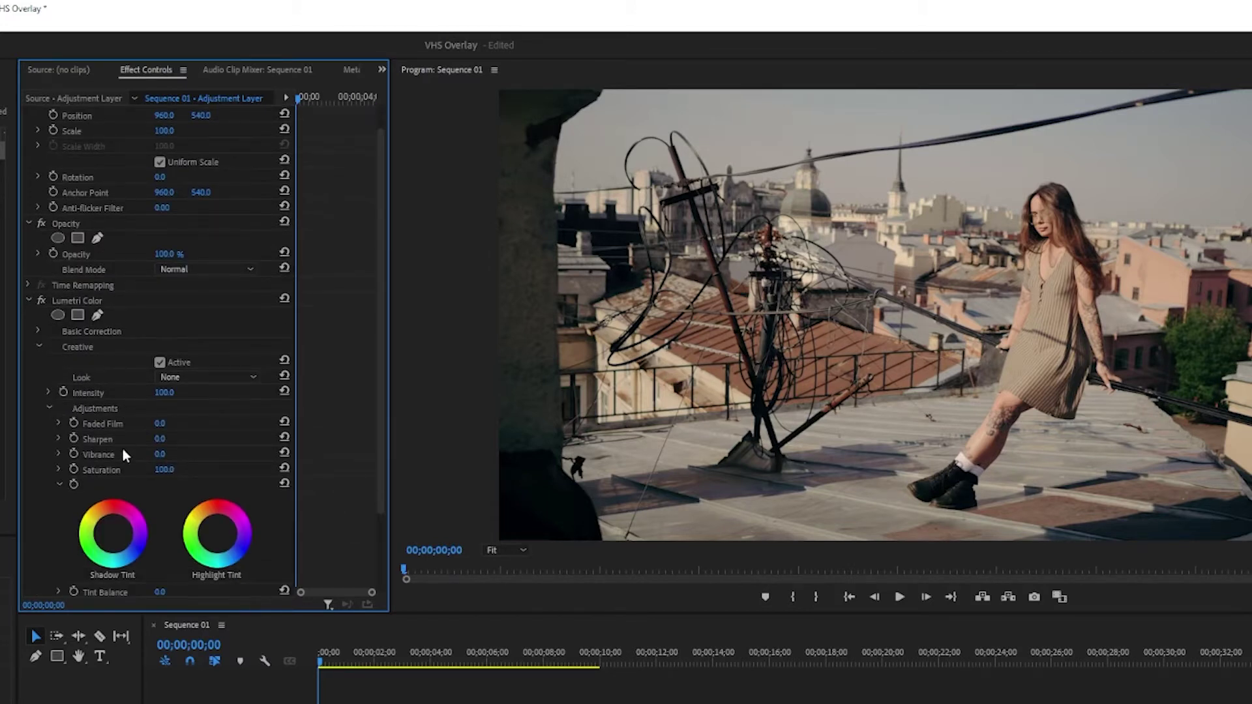
click(160, 425)
text(35)
key(Return)
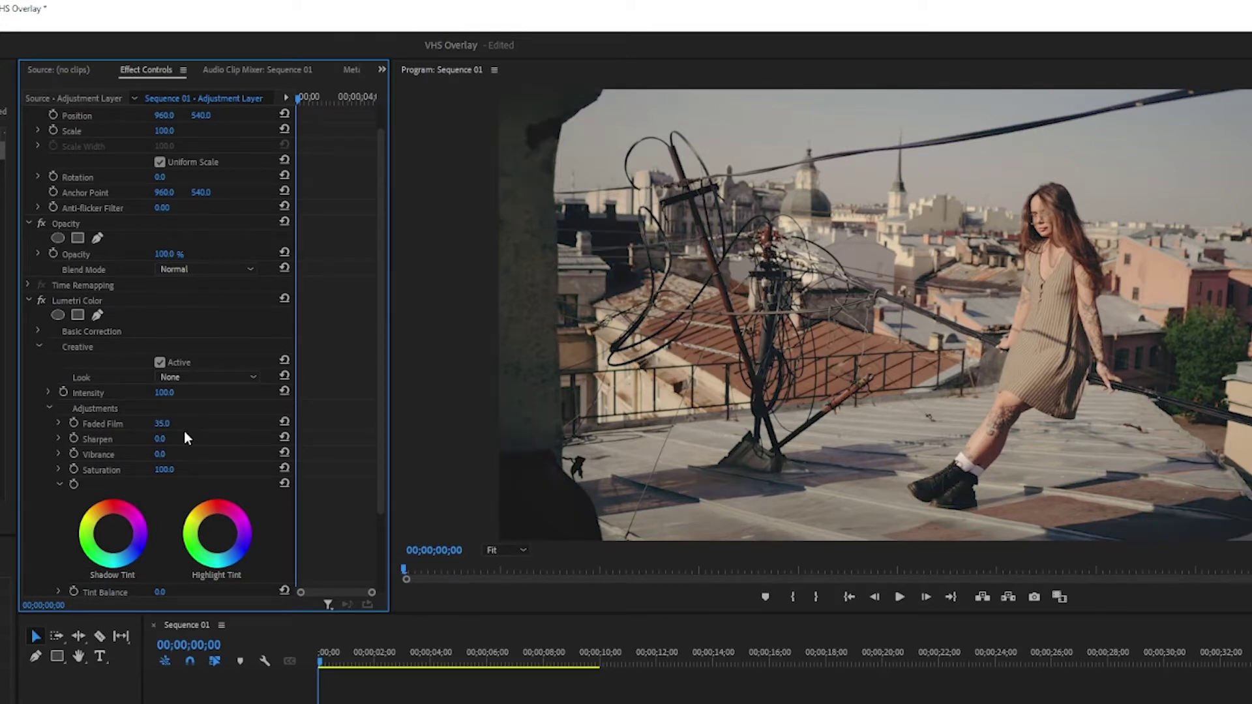
click(162, 454)
text(50)
key(Return)
click(163, 470)
text(70)
key(Return)
click(40, 345)
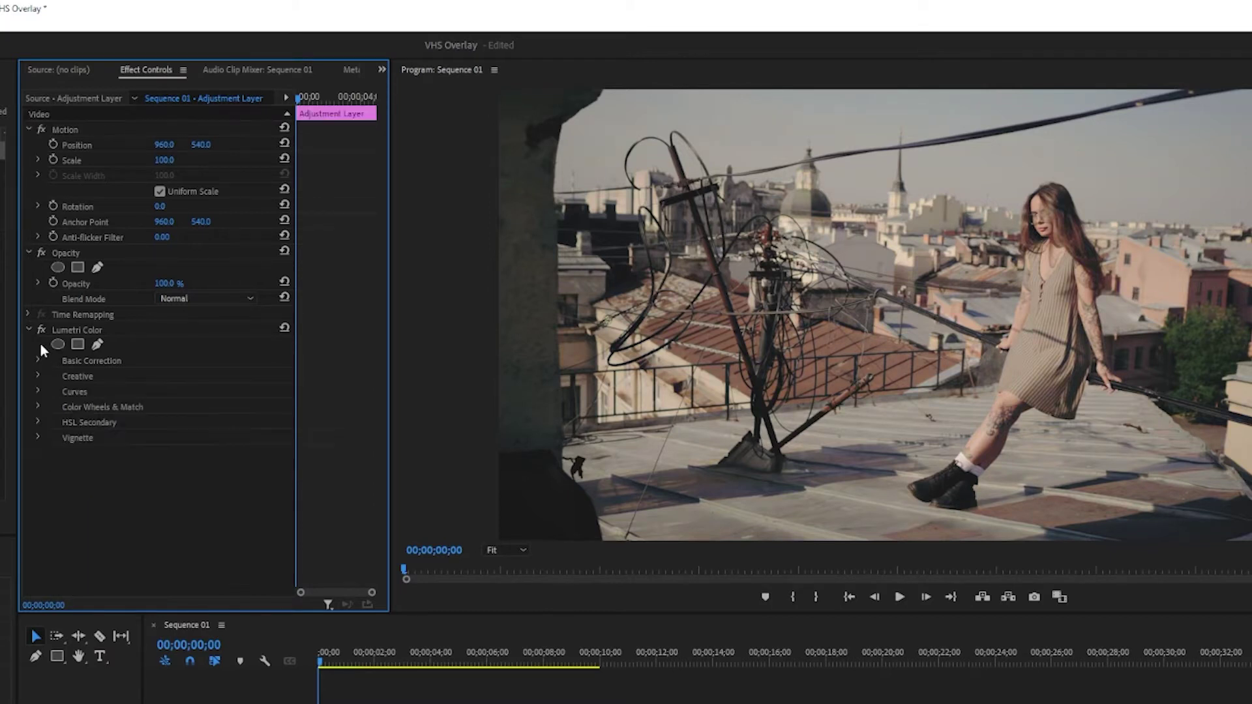
- In Lumetri RGB Curves, nudge the red curve's black point slightly right
click(41, 394)
scroll(91, 444, down, 3)
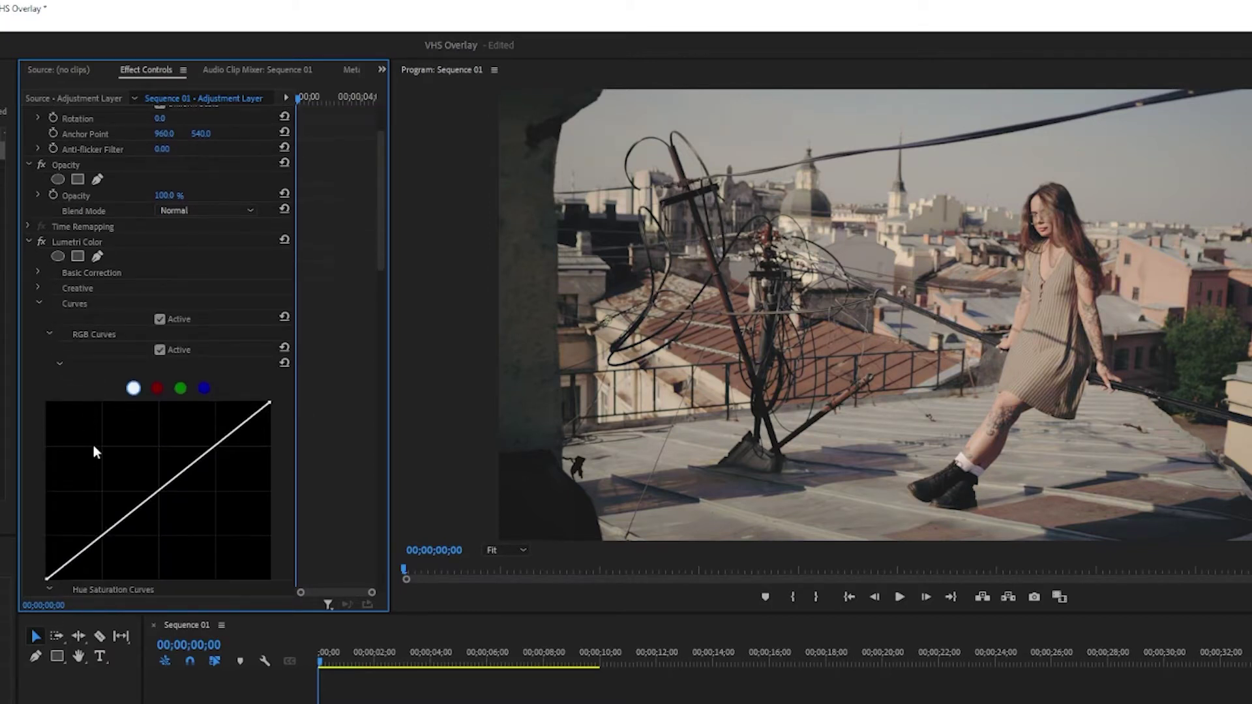
click(158, 391)
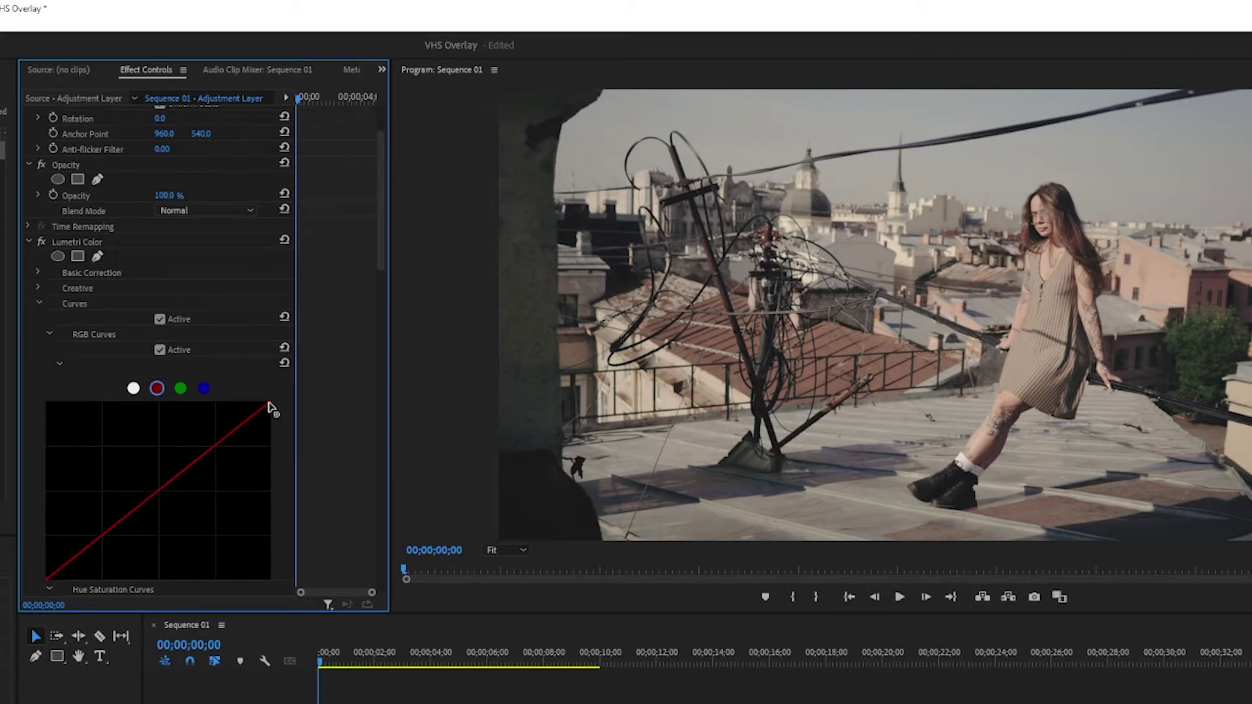
scroll(63, 563, down, 1)
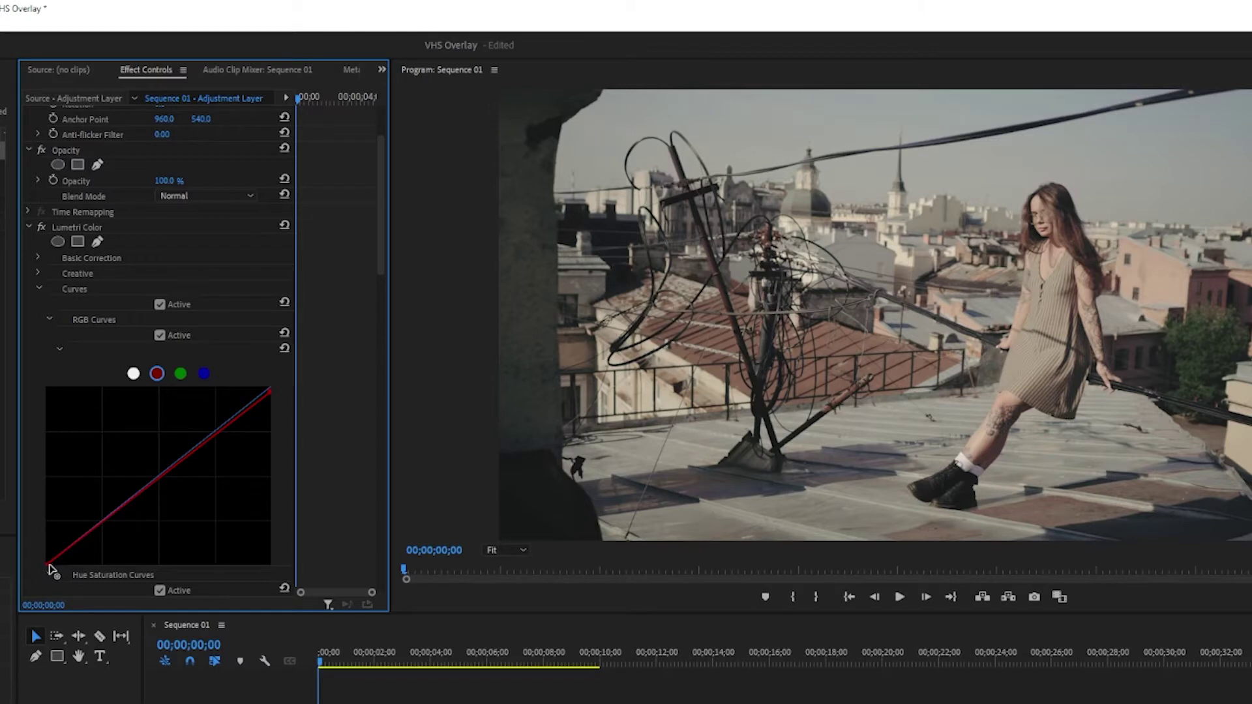
drag(50, 566, 53, 564)
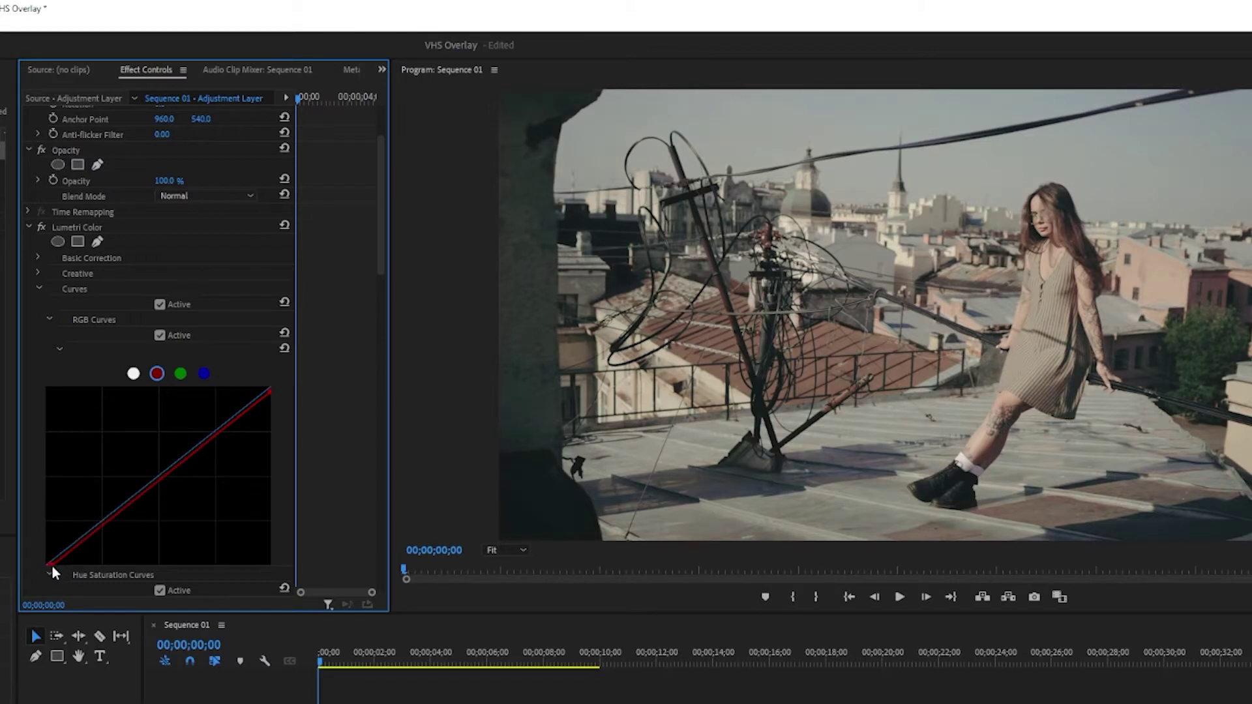
- Tweak the green curve's white and black points, then pull the blue curve below the diagonal
click(182, 372)
drag(271, 391, 274, 397)
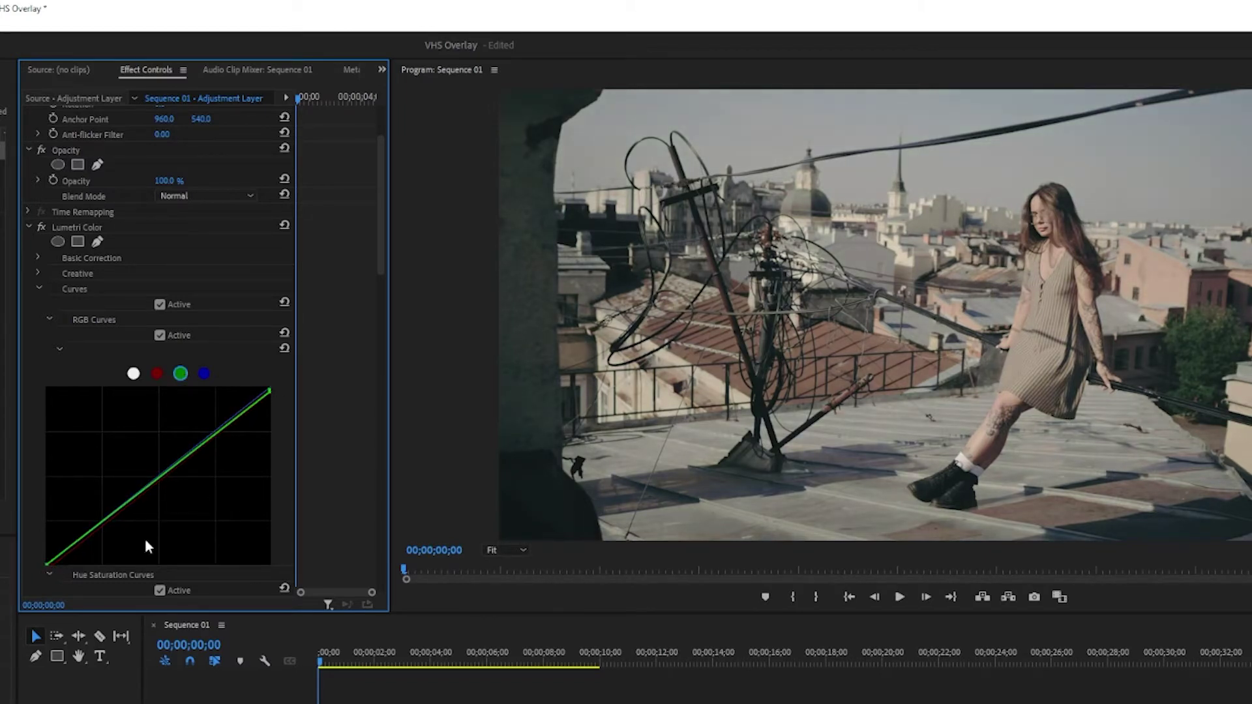
drag(55, 566, 55, 563)
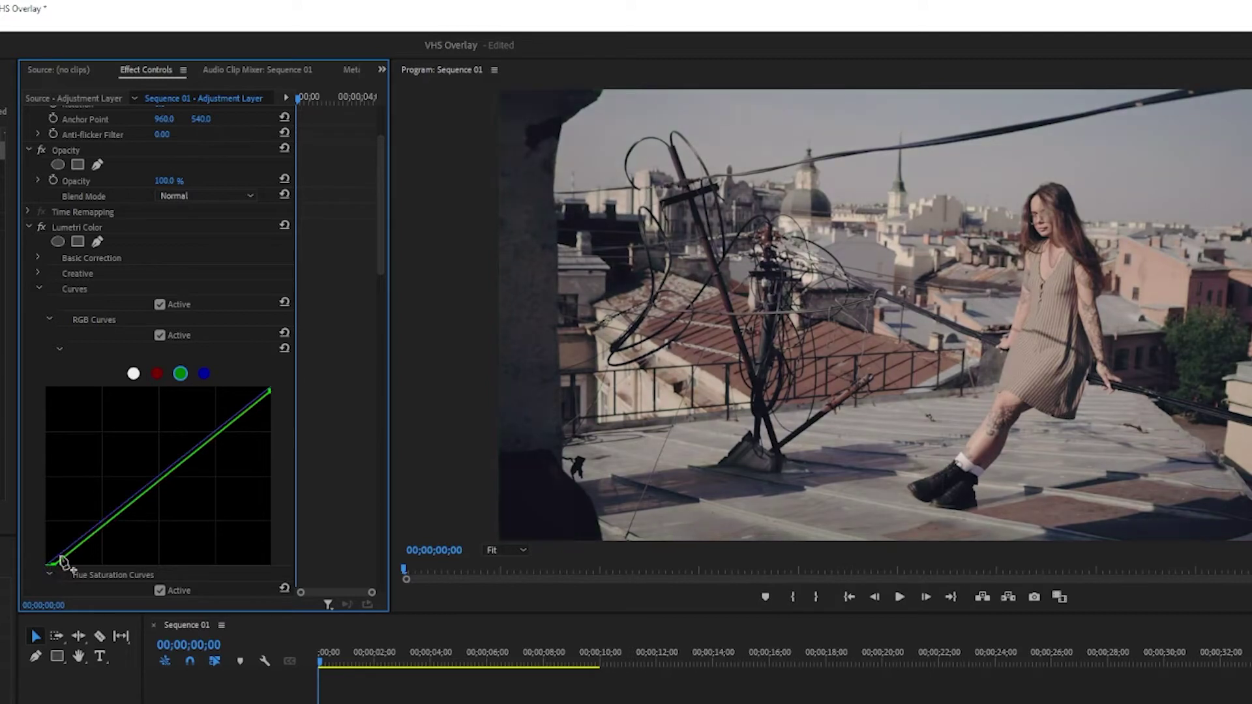
click(203, 374)
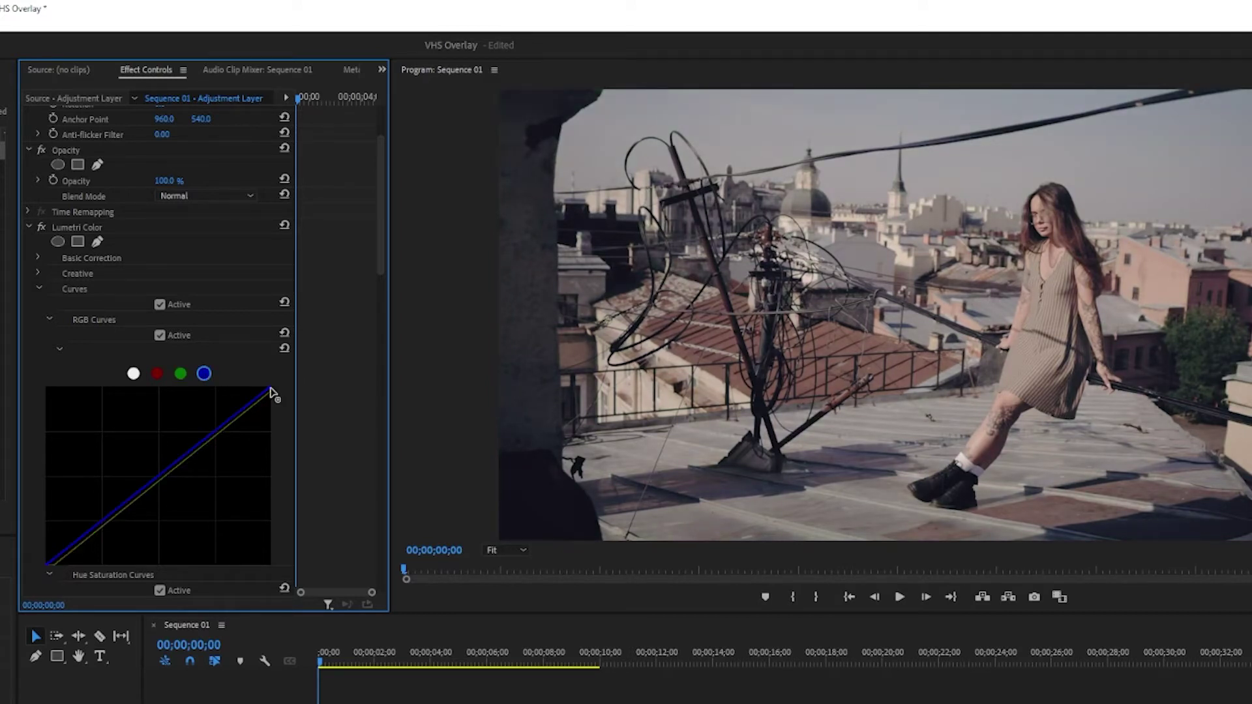
drag(273, 392, 274, 394)
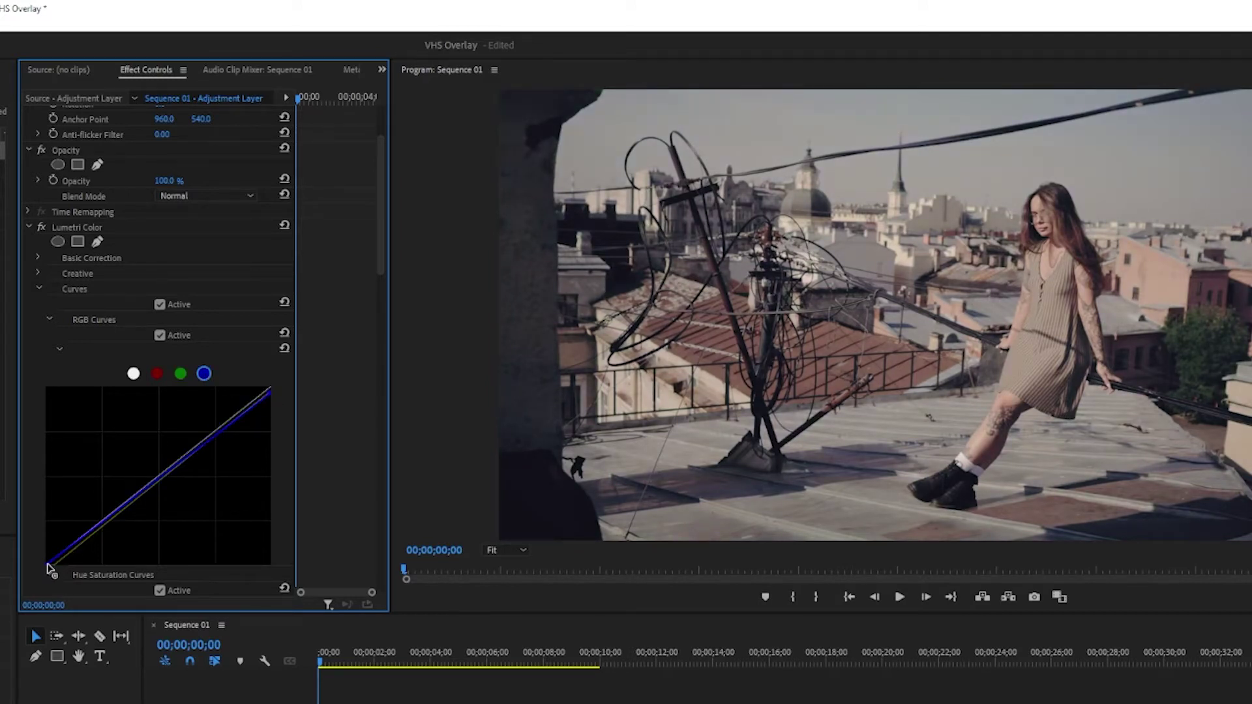
drag(48, 565, 53, 566)
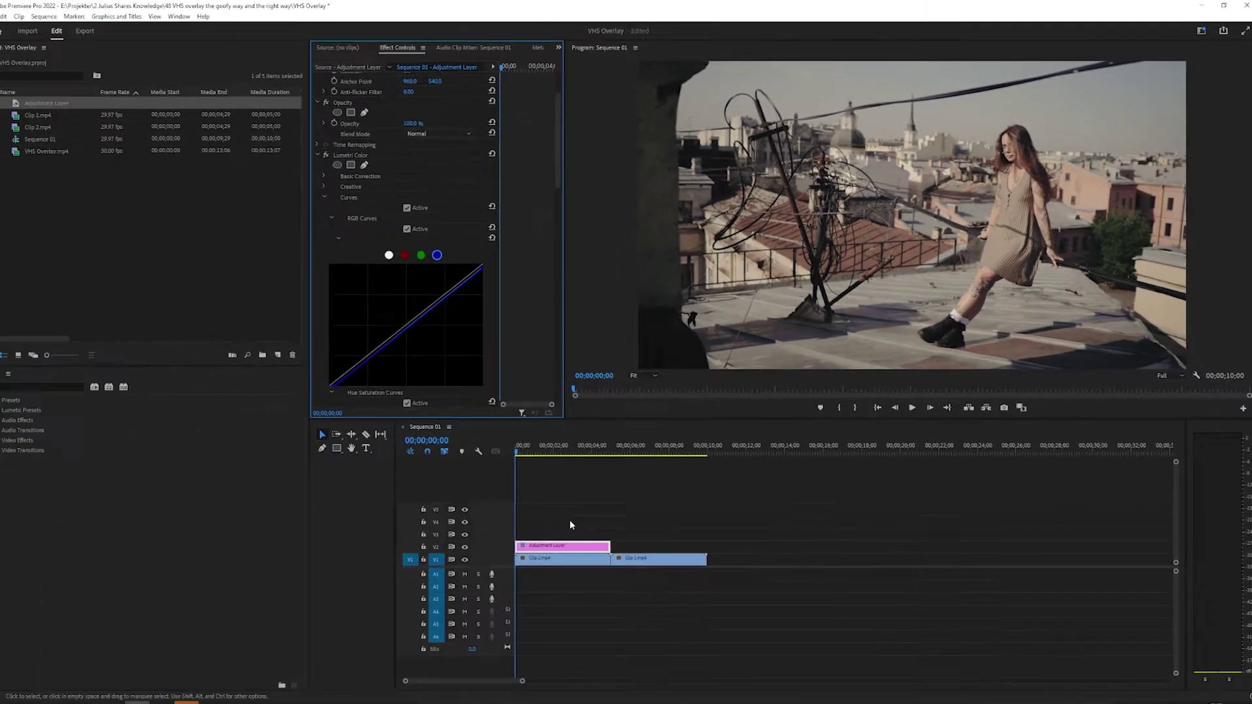
click(477, 535)
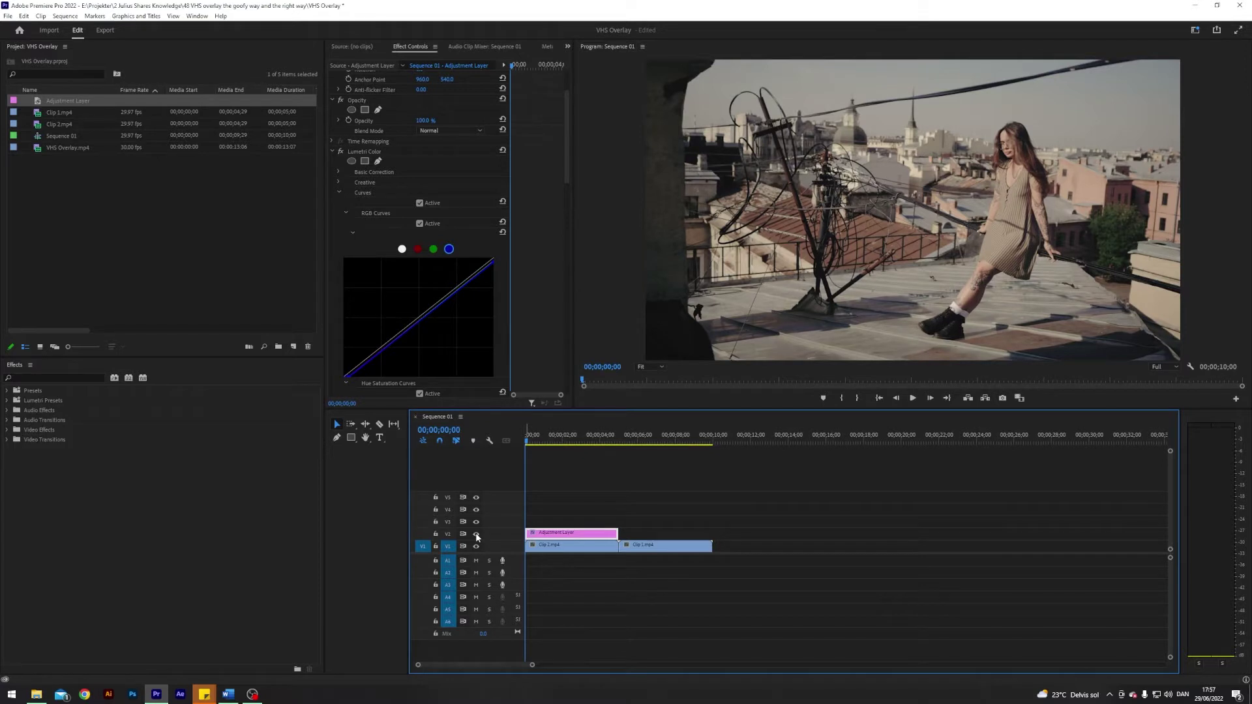
click(476, 535)
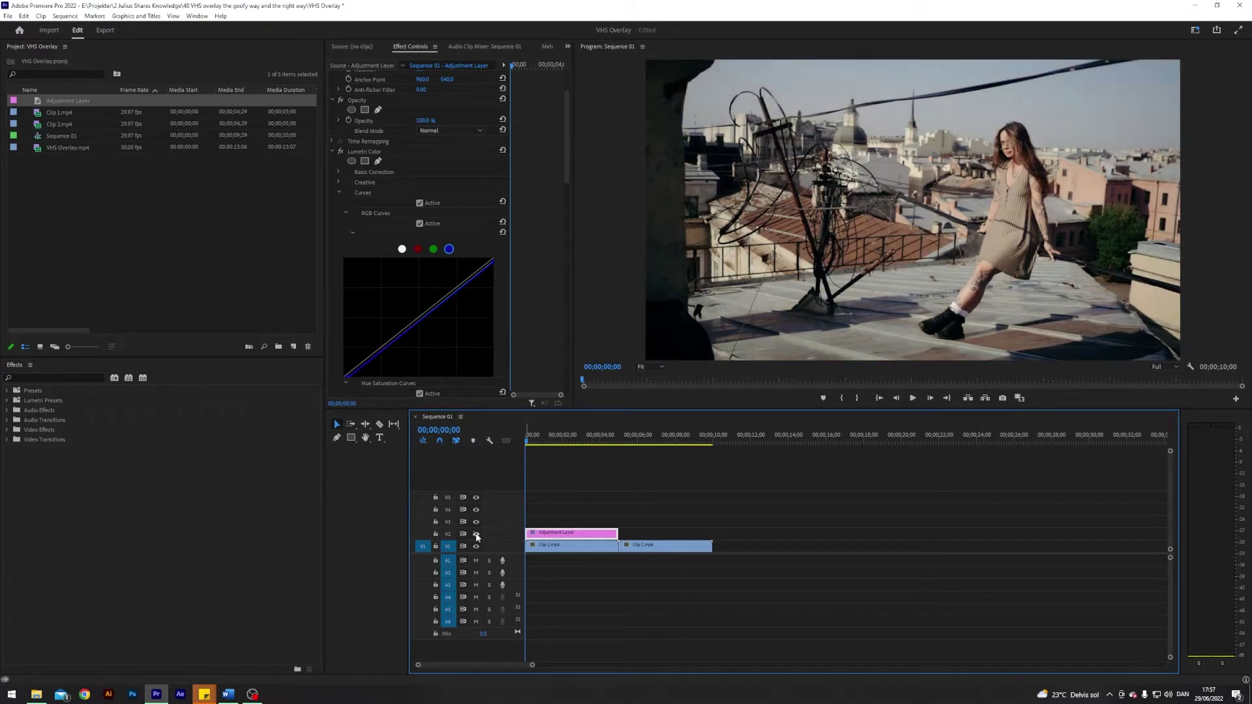
click(477, 535)
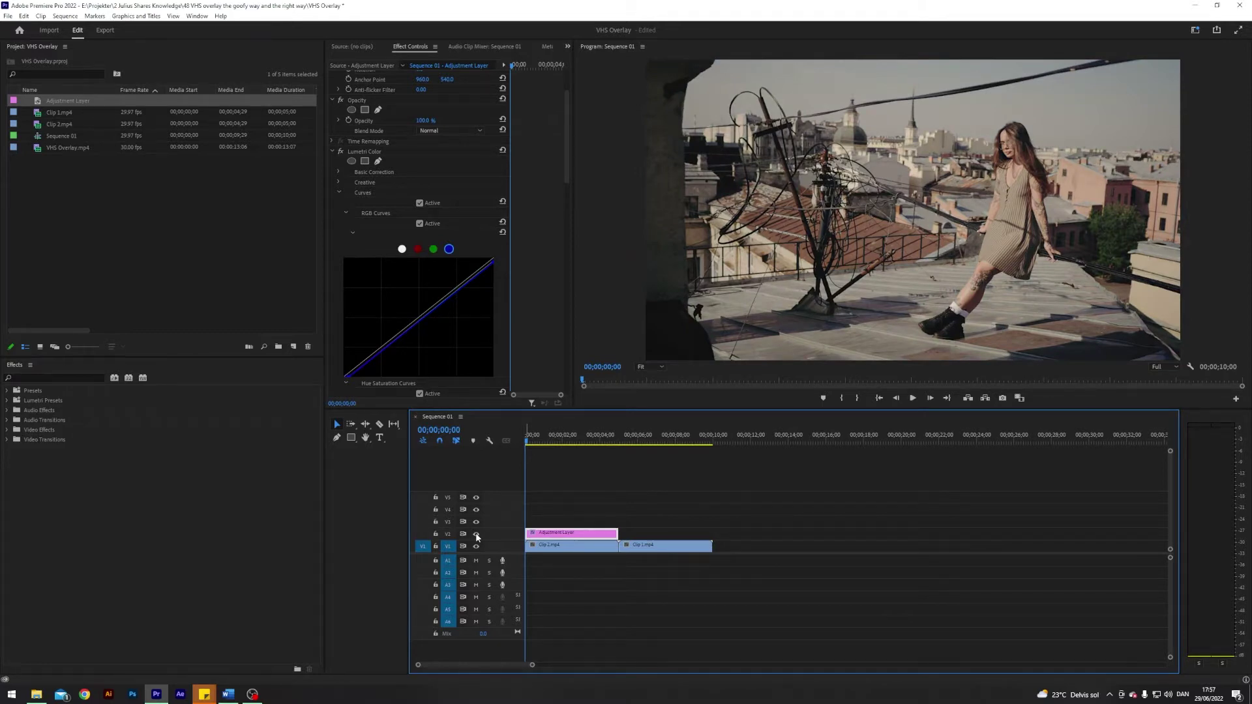
- Apply the Noise effect to the adjustment layer and set Amount of Noise to 25%
click(56, 378)
text(noi)
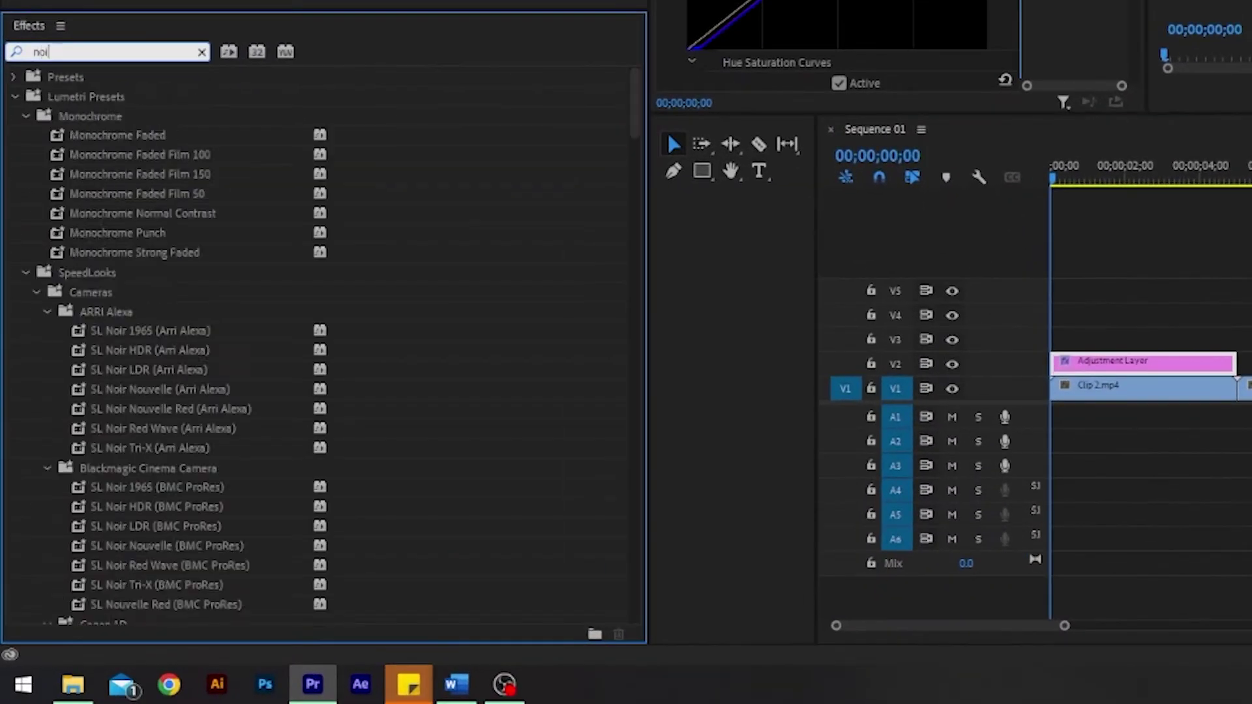
text(se)
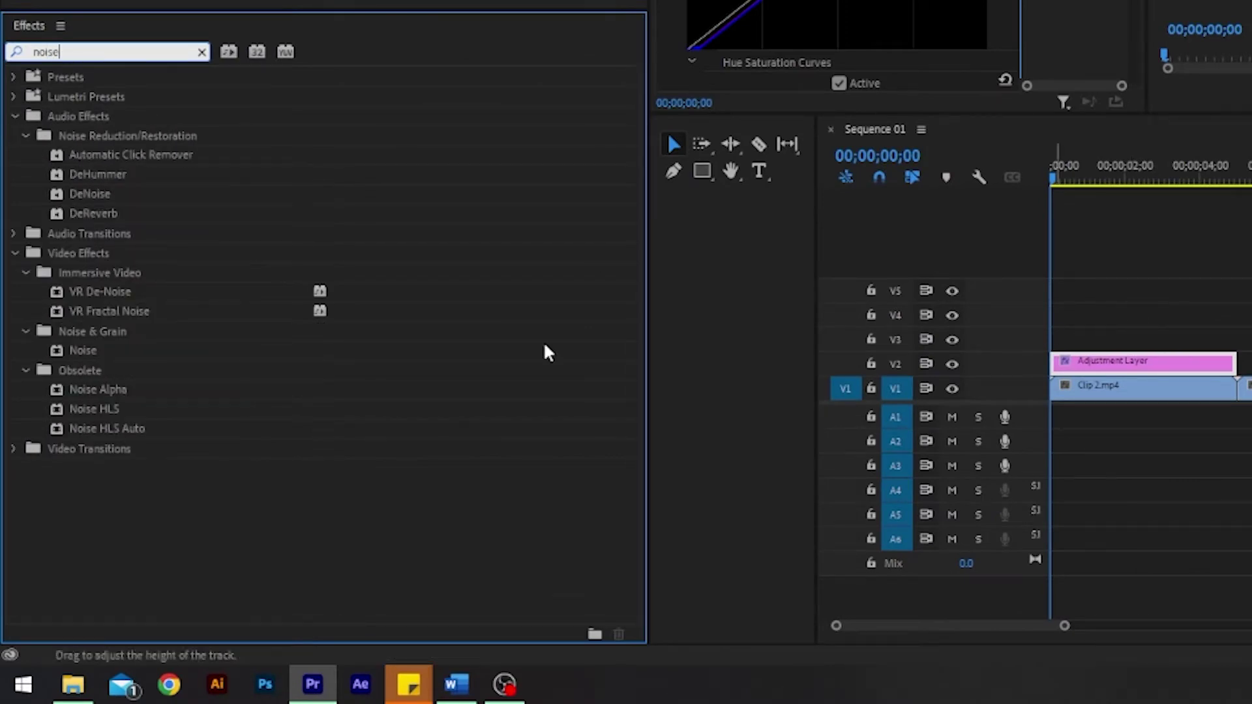
click(82, 351)
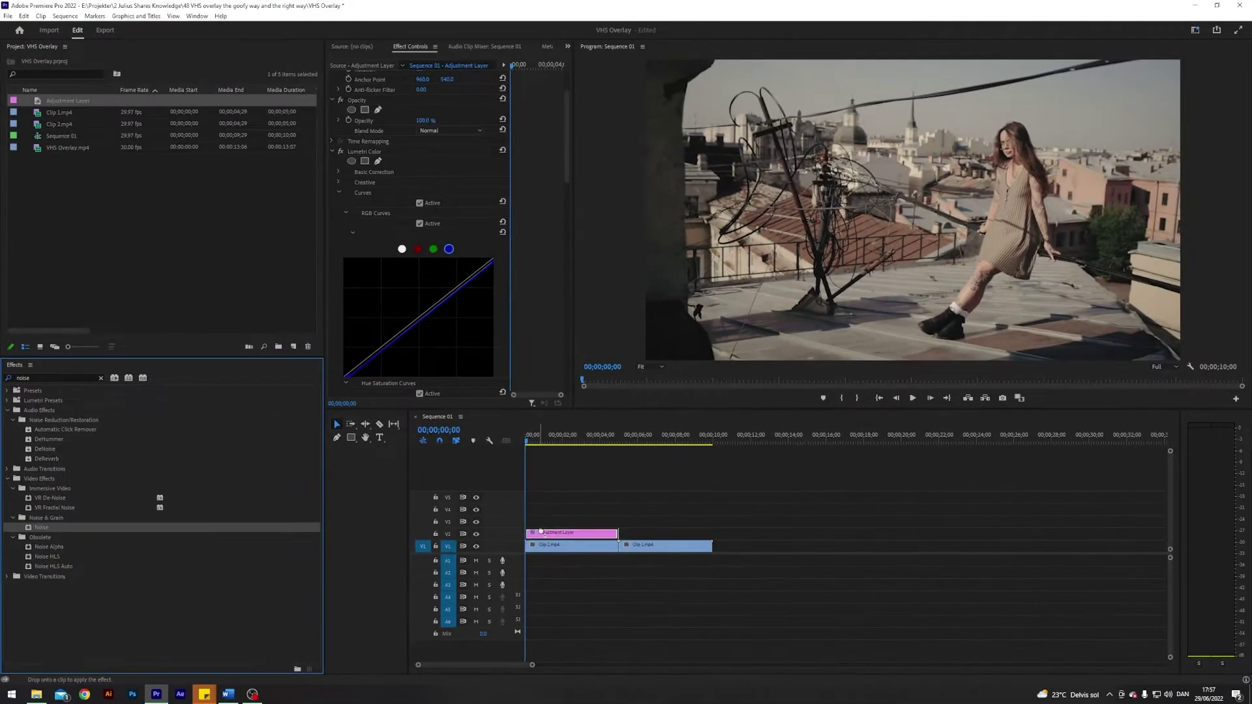
scroll(468, 282, up, 3)
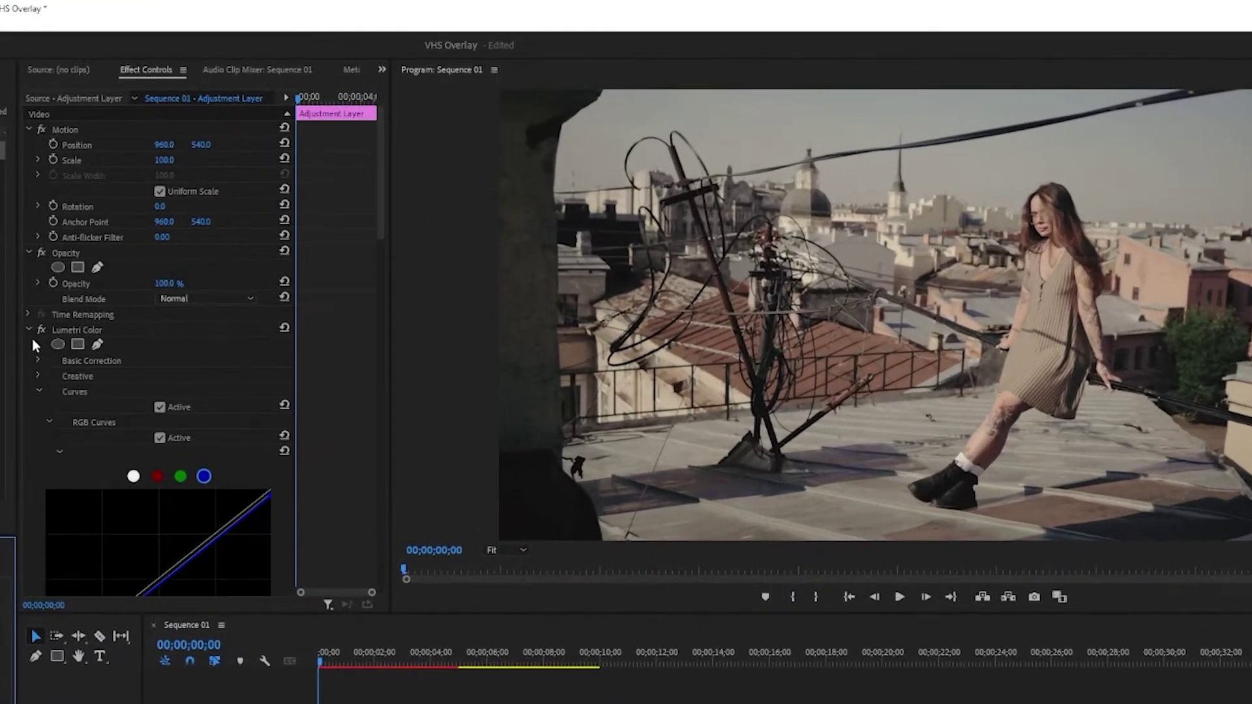
click(27, 330)
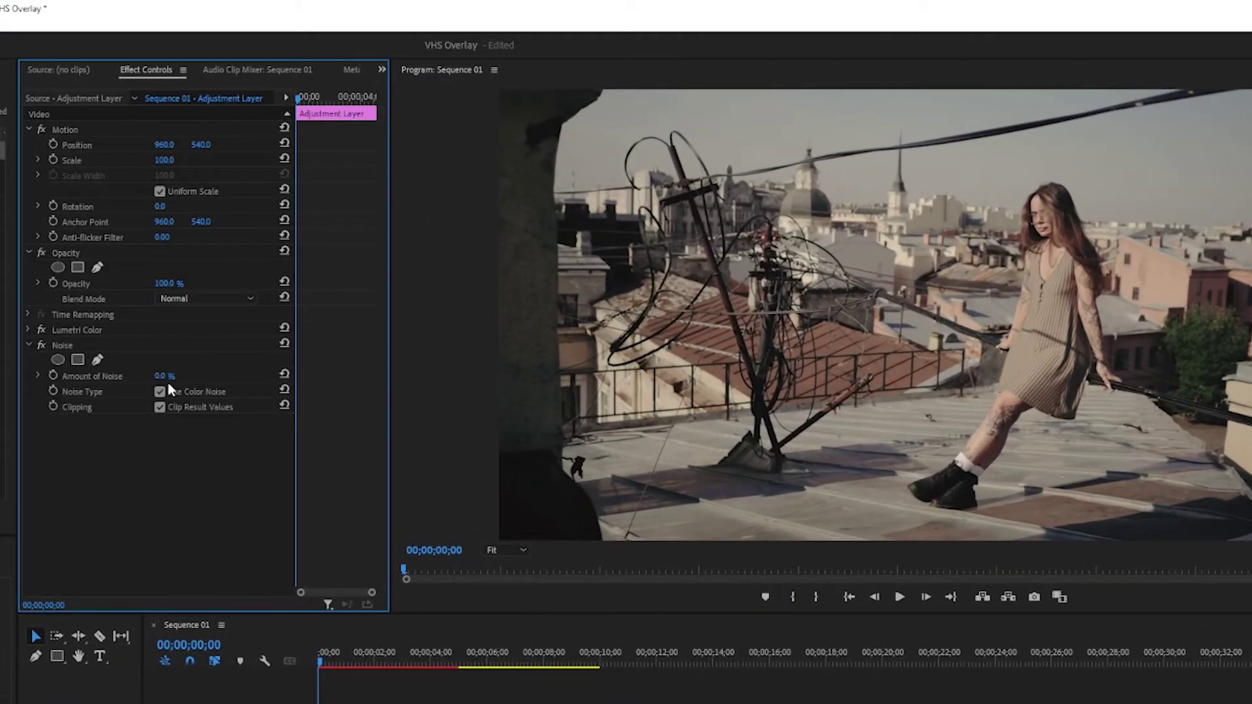
click(163, 377)
text(25)
key(Return)
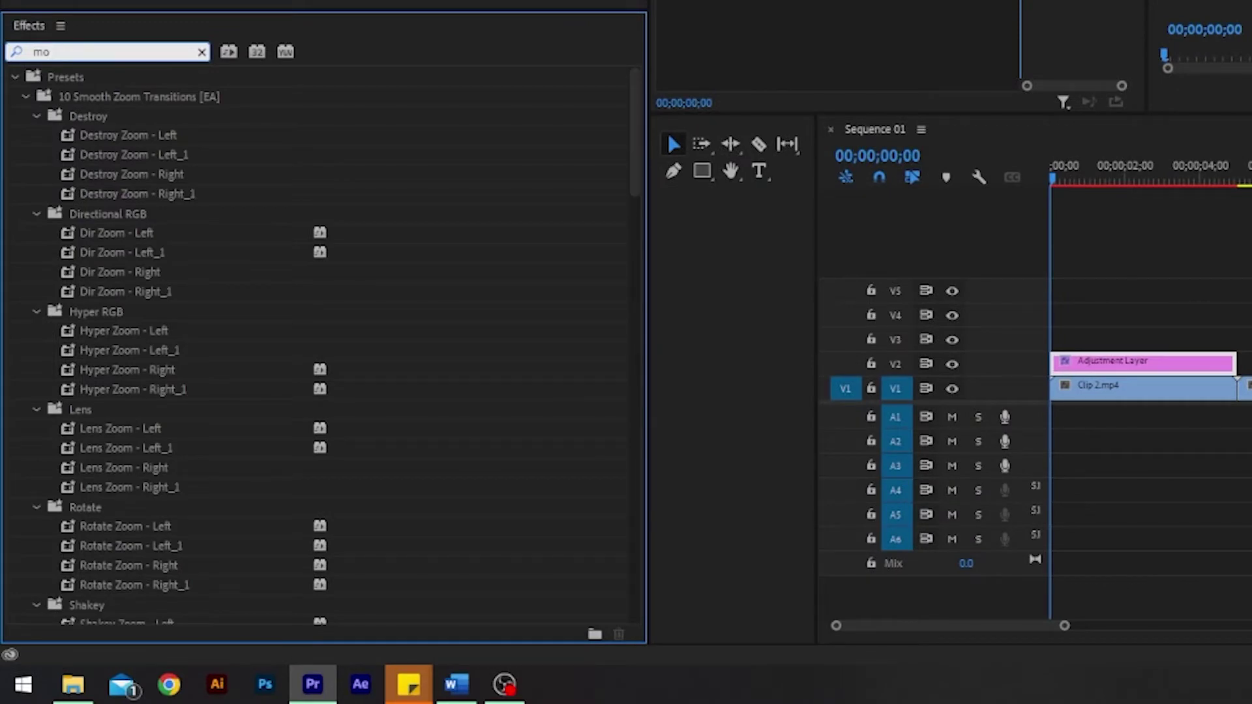
- Apply Mosaic to the adjustment layer and set Vertical Blocks to 1920
text(i)
drag(86, 252, 1135, 362)
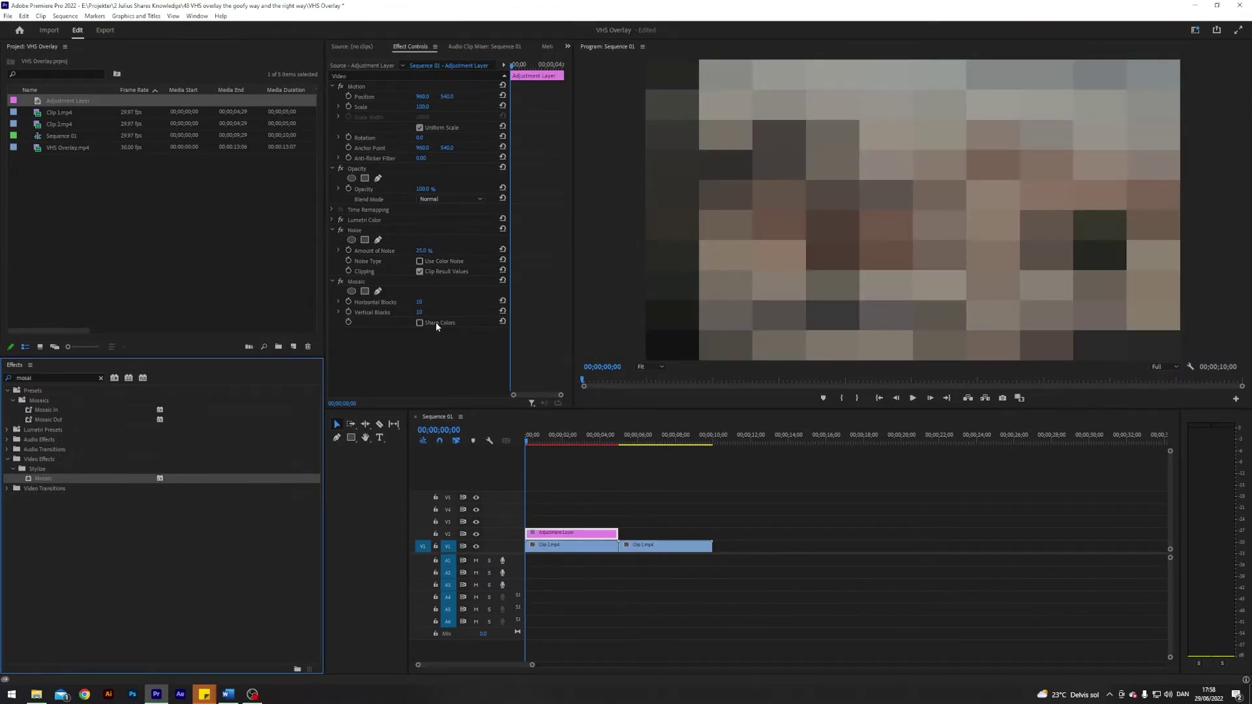
click(421, 313)
text(1920)
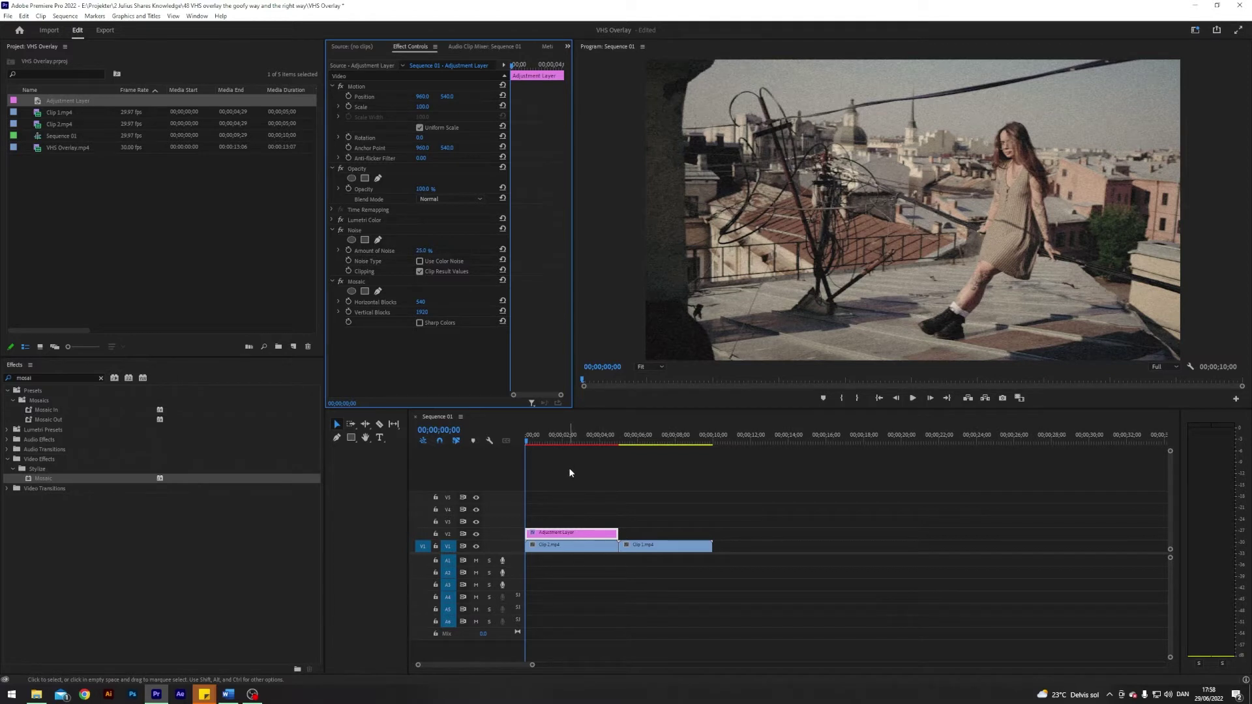
- Duplicate the adjustment layer over the second clip and apply Wave Warp to the copy
click(577, 445)
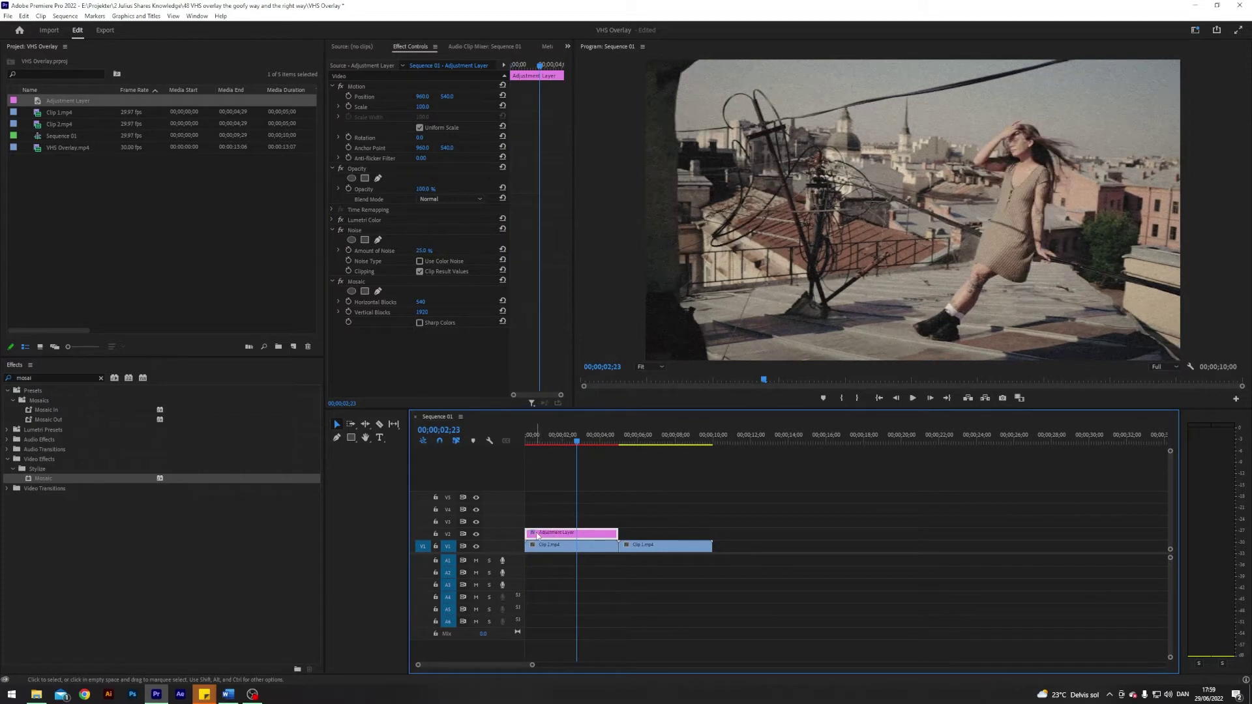
drag(536, 536, 629, 535)
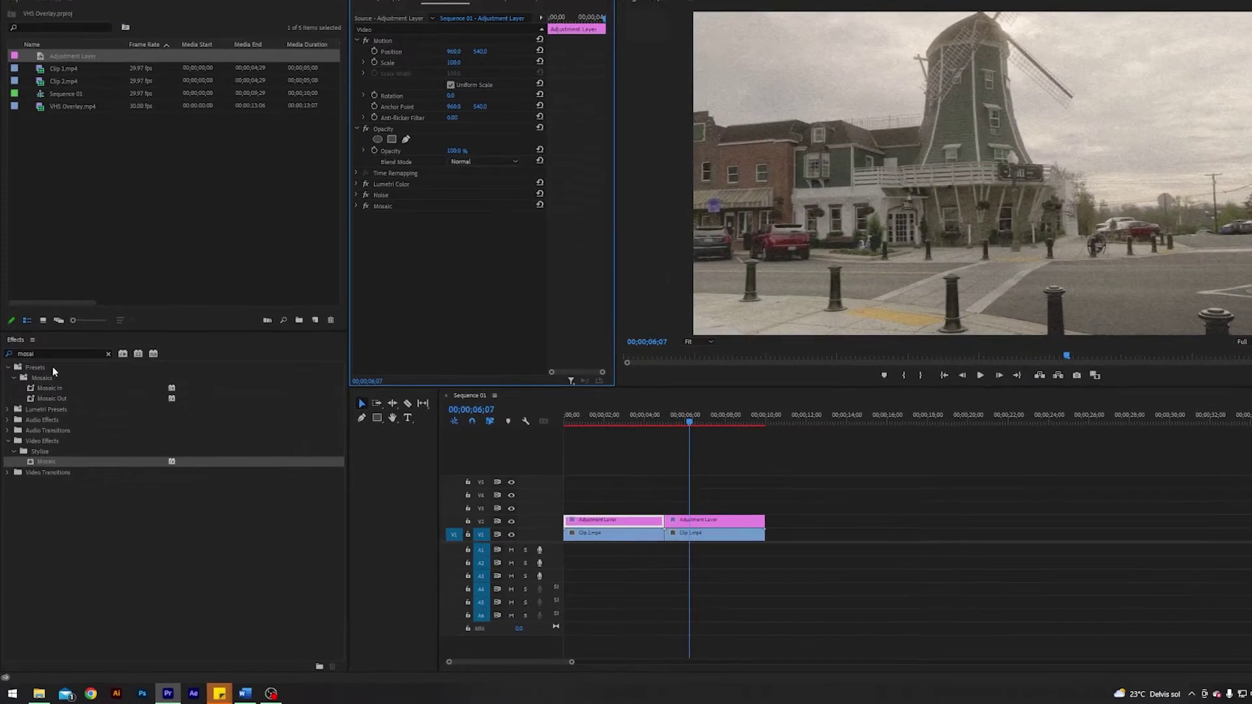
double_click(26, 377)
text(w)
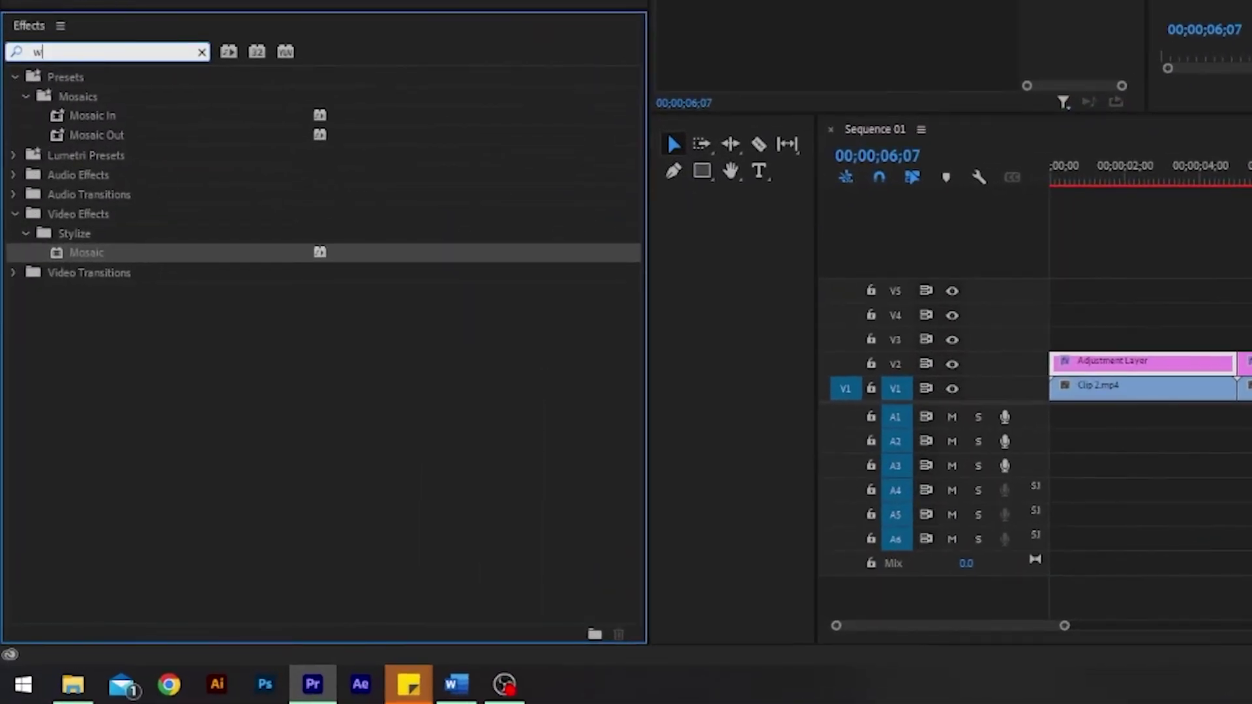
text(ave war)
click(89, 200)
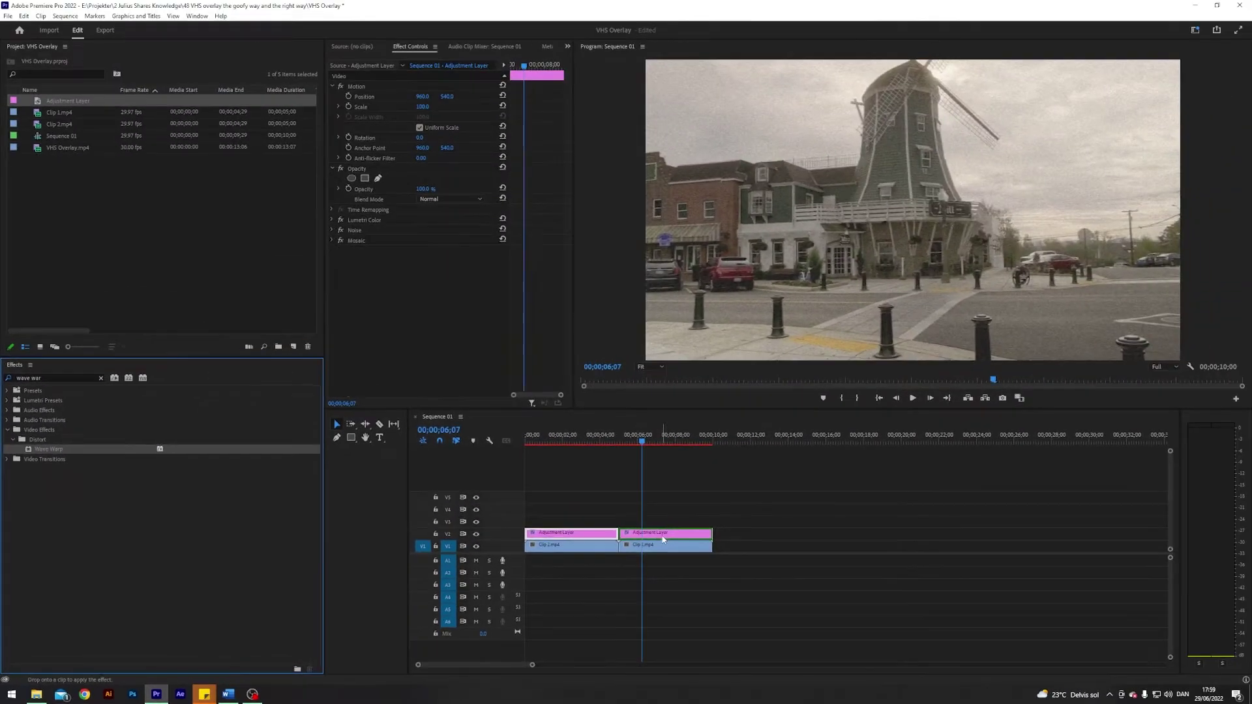
drag(89, 199, 841, 0)
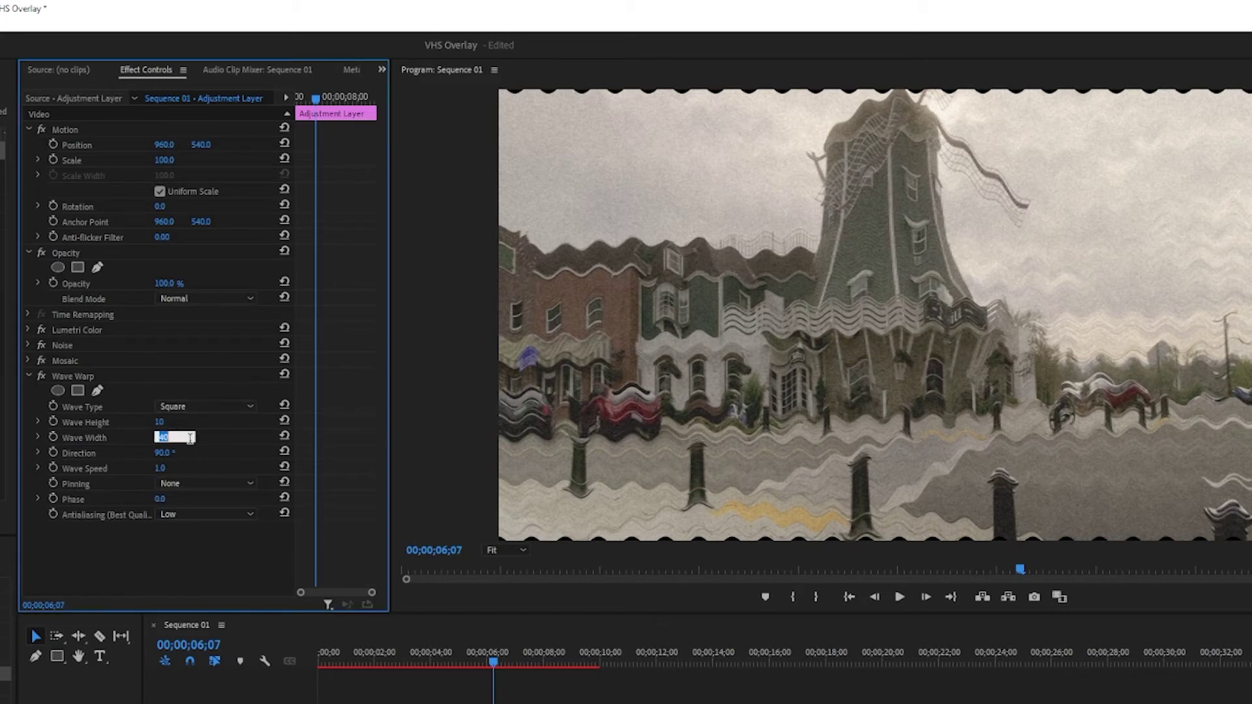
- Set Wave Warp to Wave Width 1000, Direction 0, Wave Speed -0.1 with all edges pinned
text(1000)
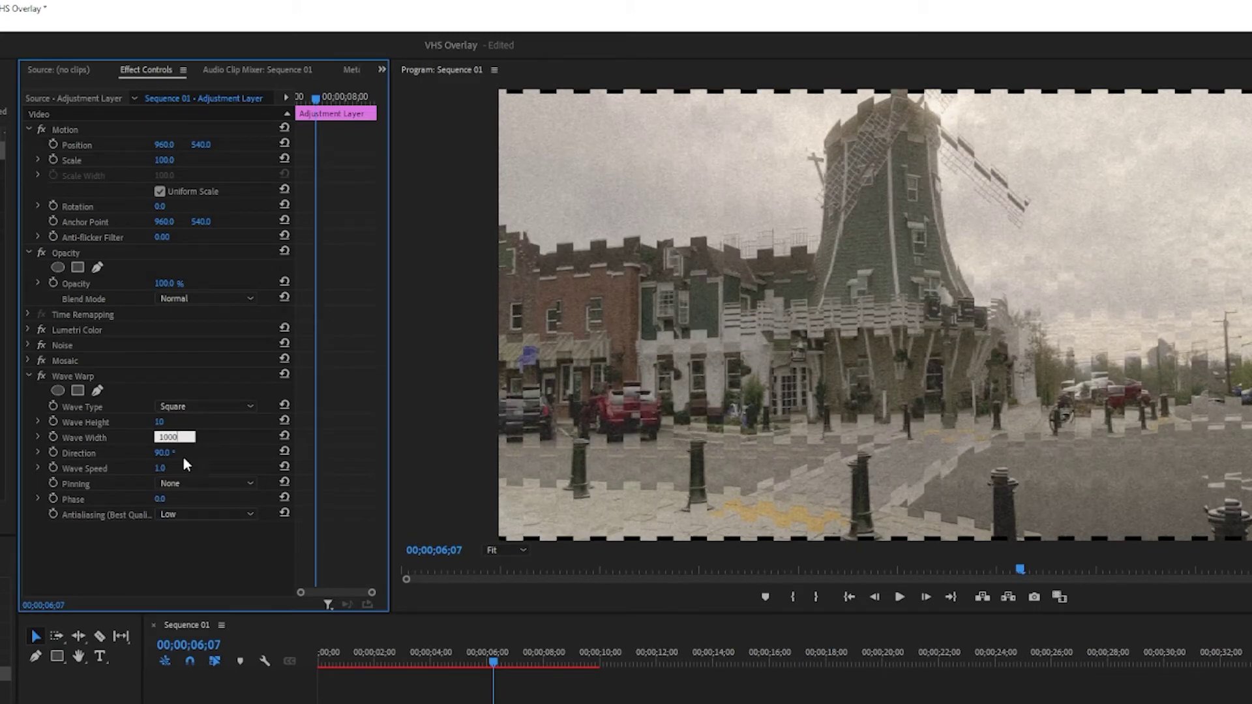
key(Return)
click(171, 454)
text(0)
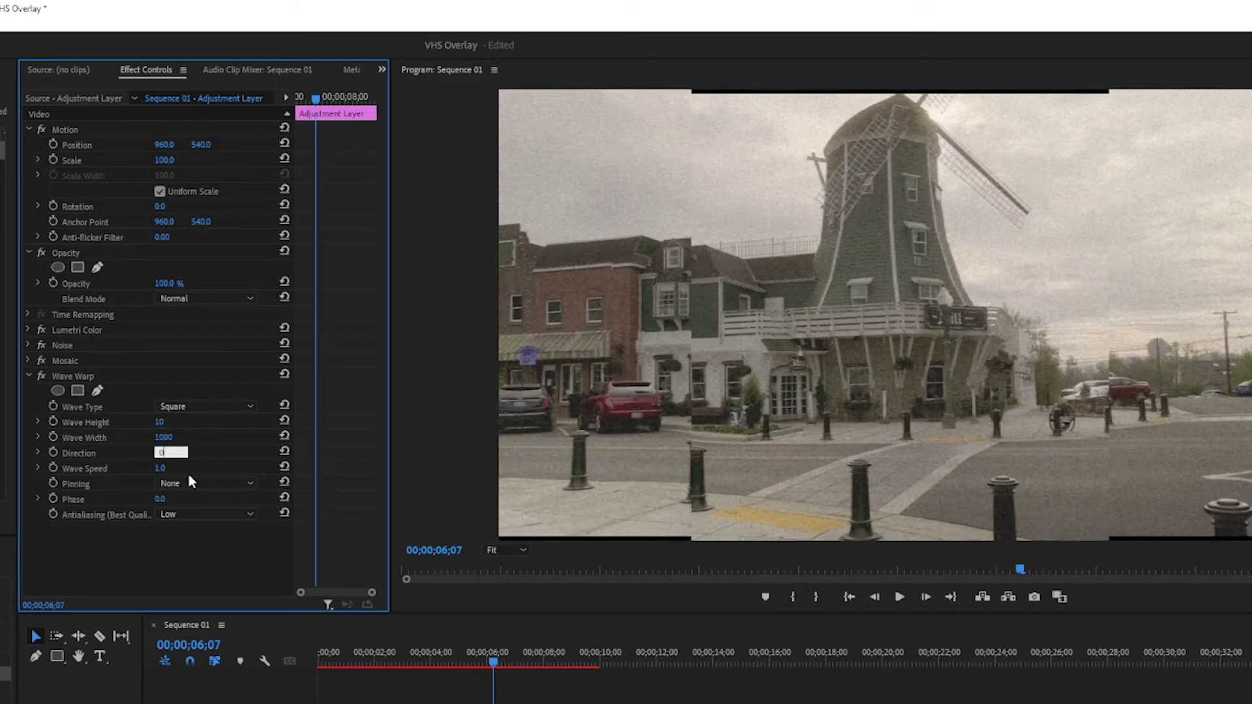
click(168, 468)
text(-0)
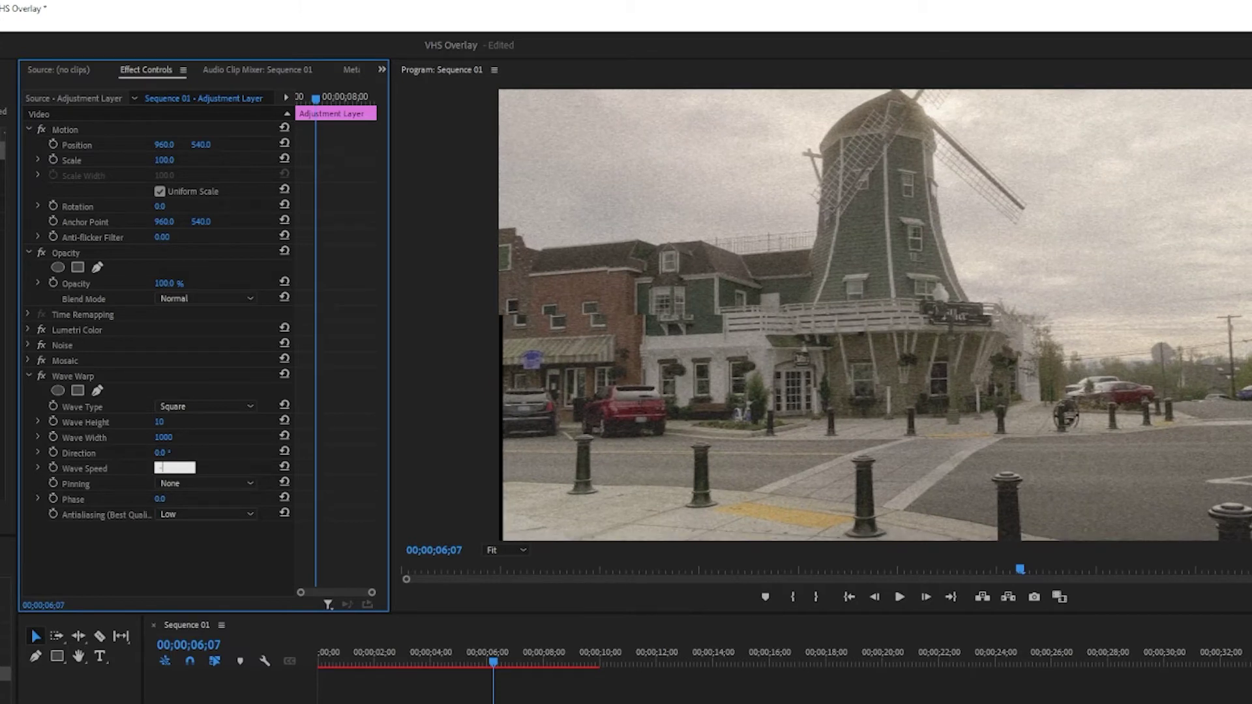
text(.1)
key(Return)
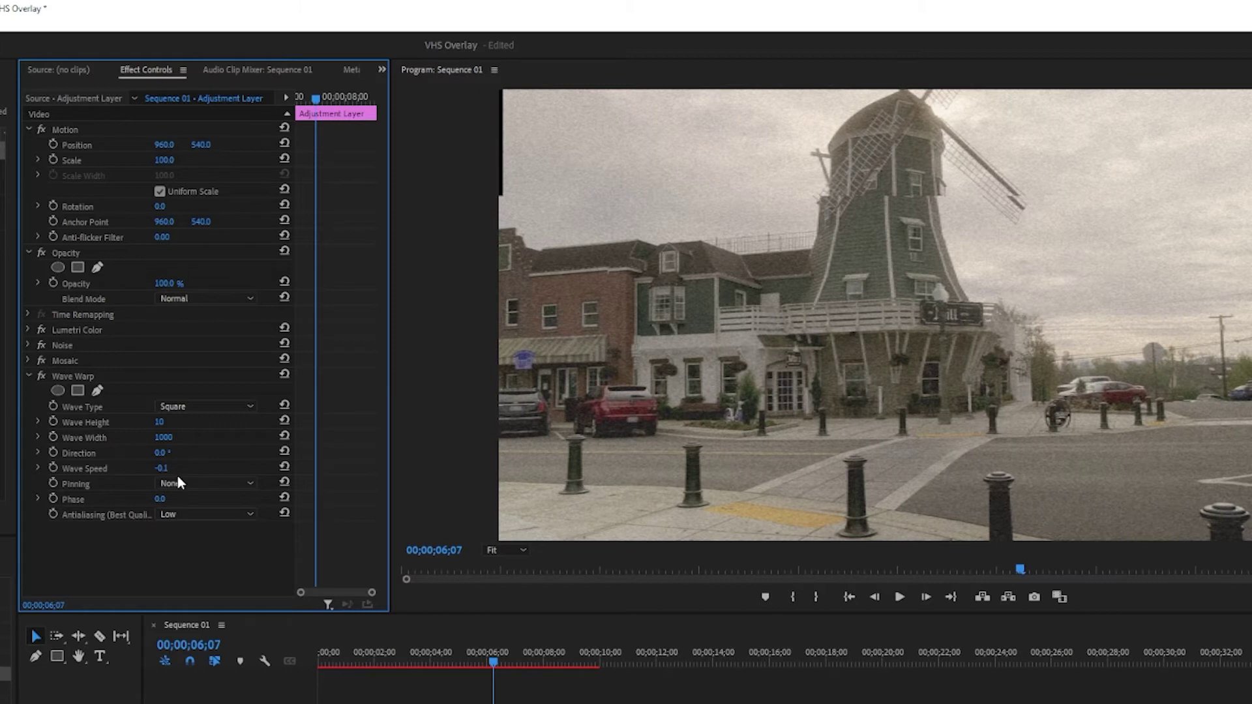
click(180, 483)
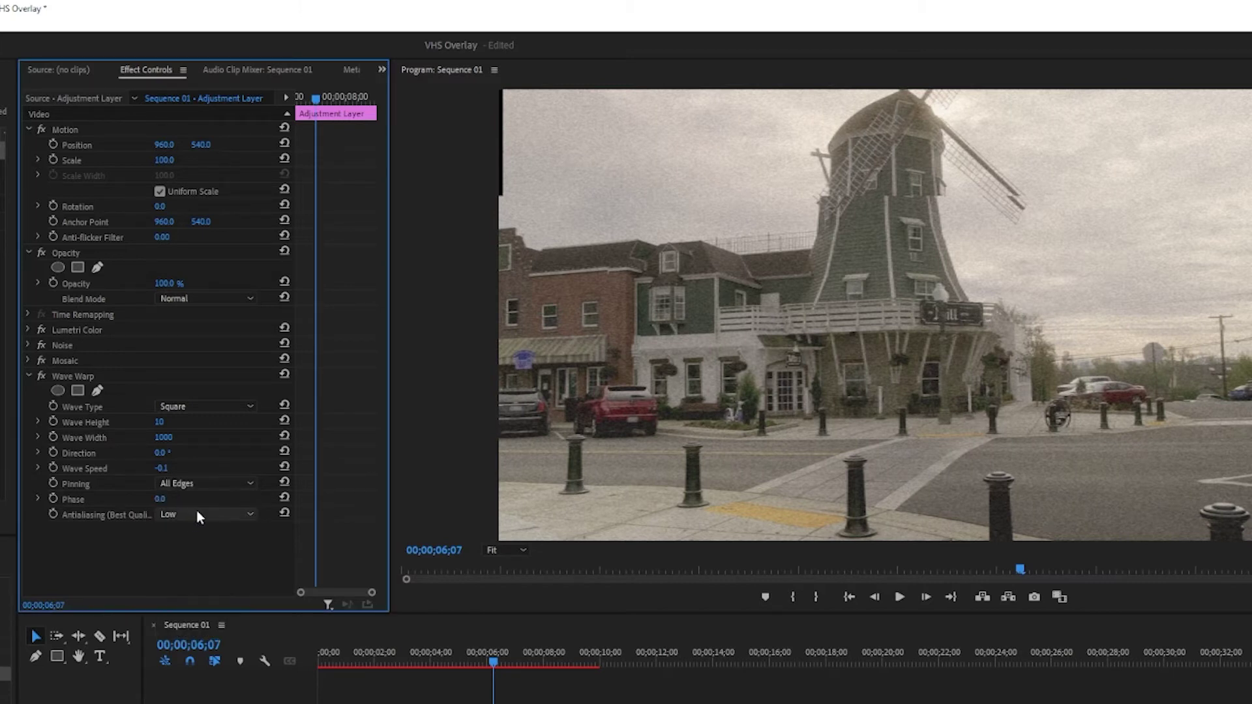
mouse_move(492, 662)
mouse_down()
mouse_move(532, 661)
mouse_move(516, 663)
mouse_up()
- Move the Wave Warp adjustment layer up to track V4
key(ctrl+shift+a)
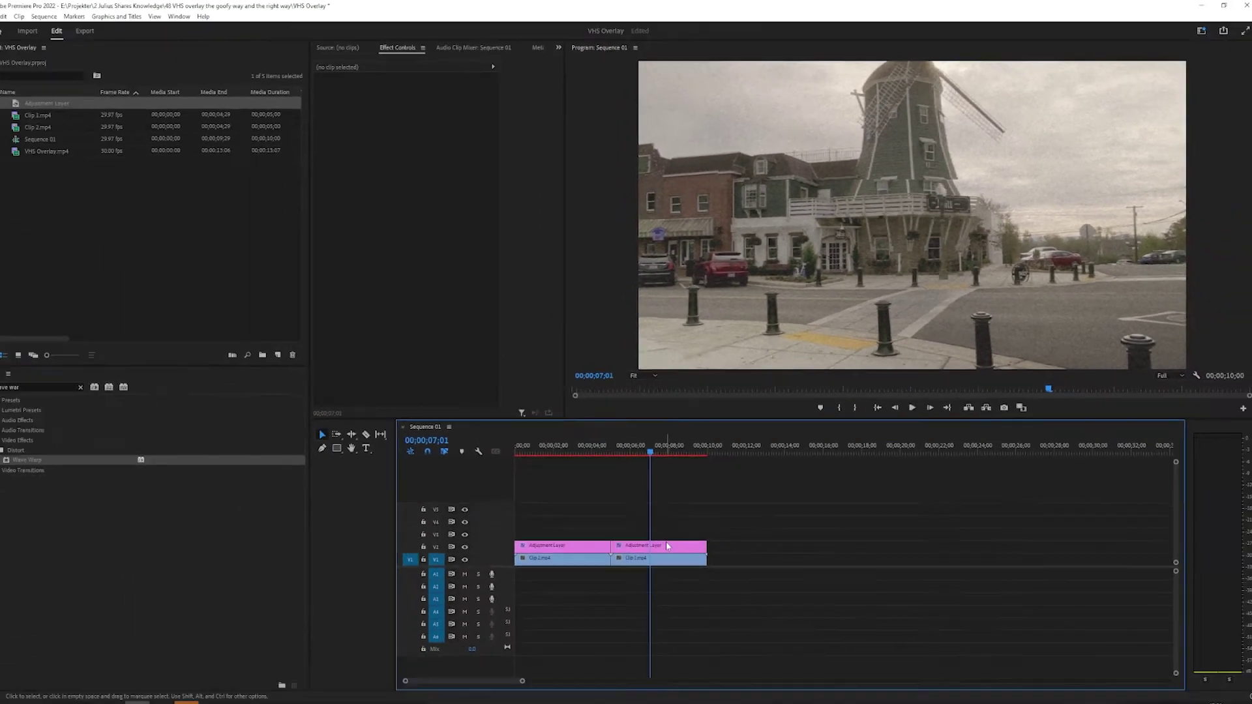
click(671, 526)
drag(670, 525, 671, 512)
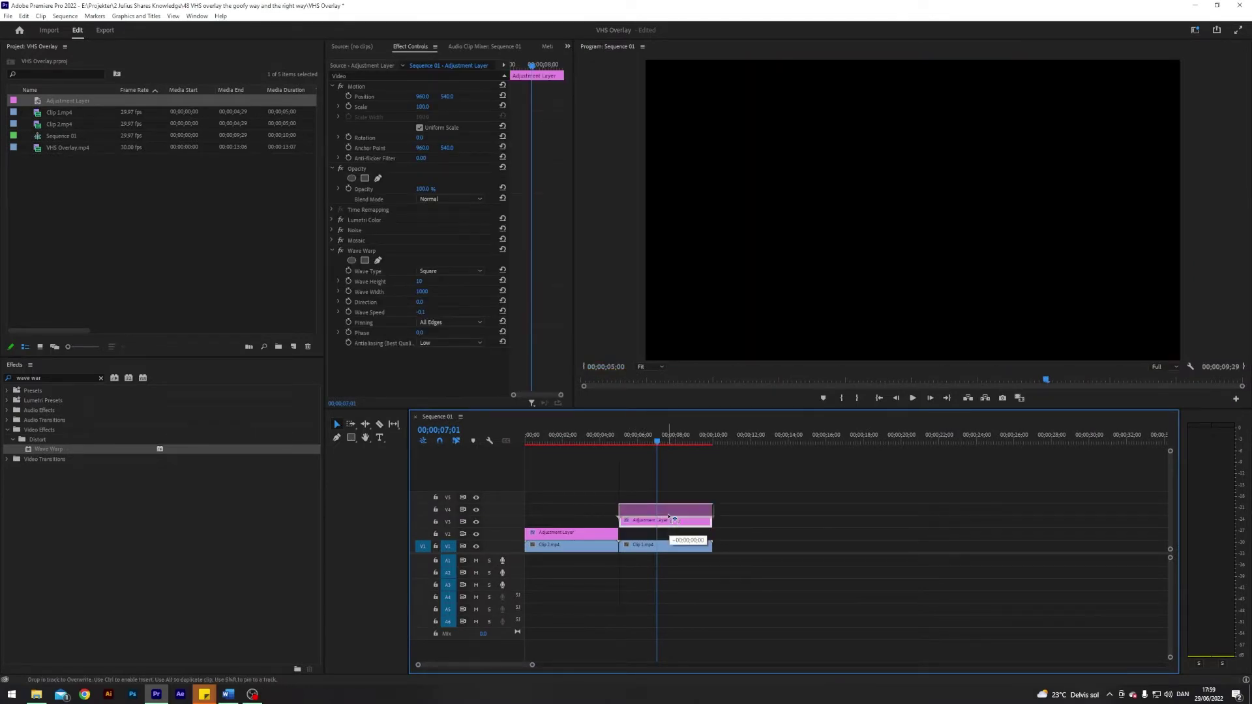
- Apply Color Balance (RGB), found by searching 'rgb', to Clip 1.mp4 on the bottom track
click(665, 550)
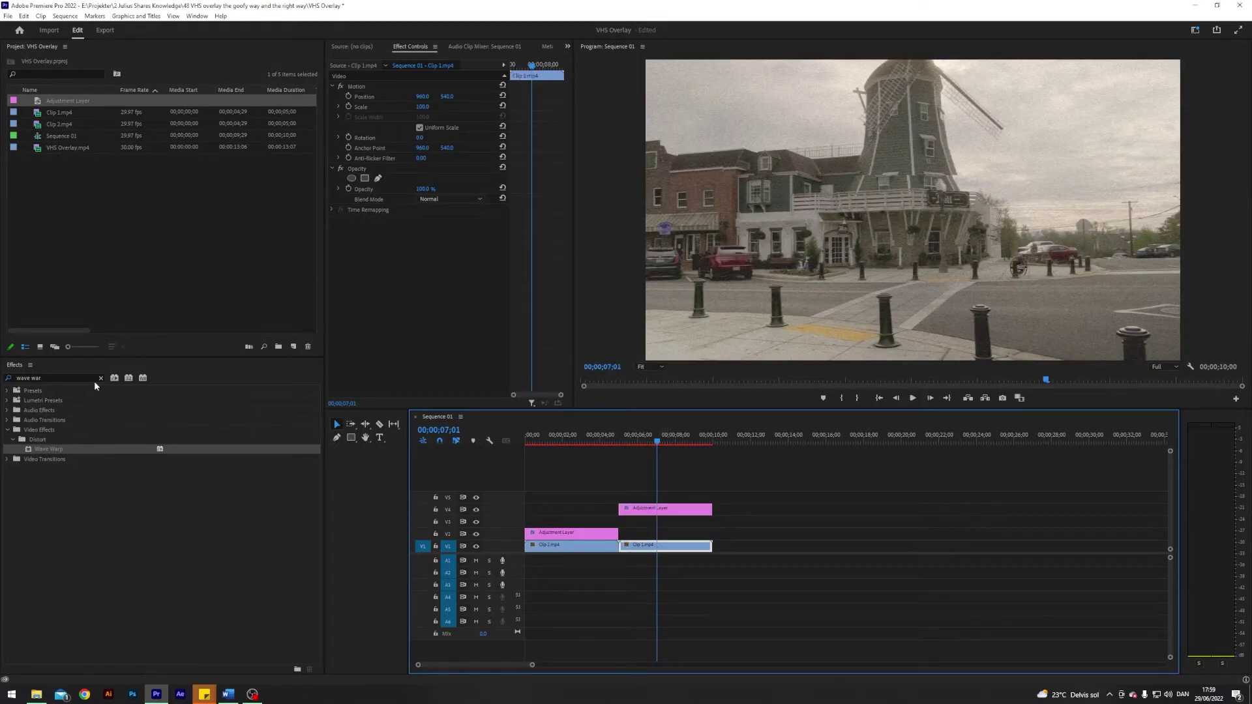
click(62, 378)
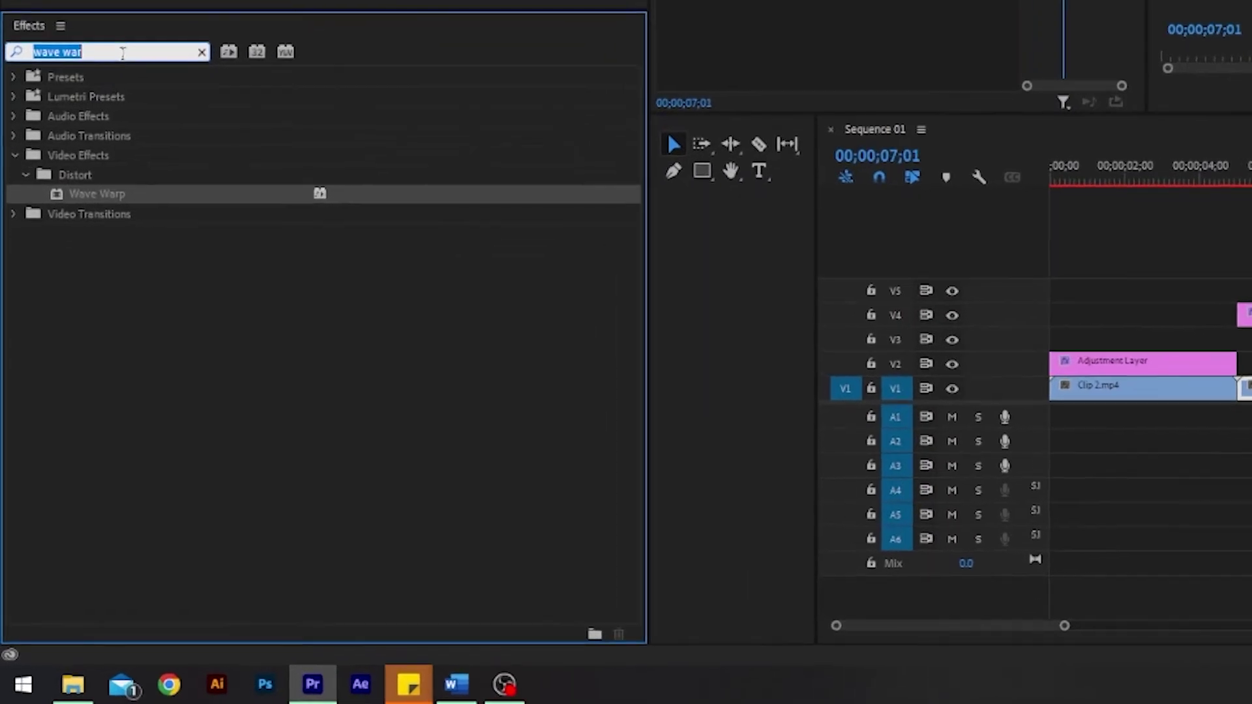
text(rgb)
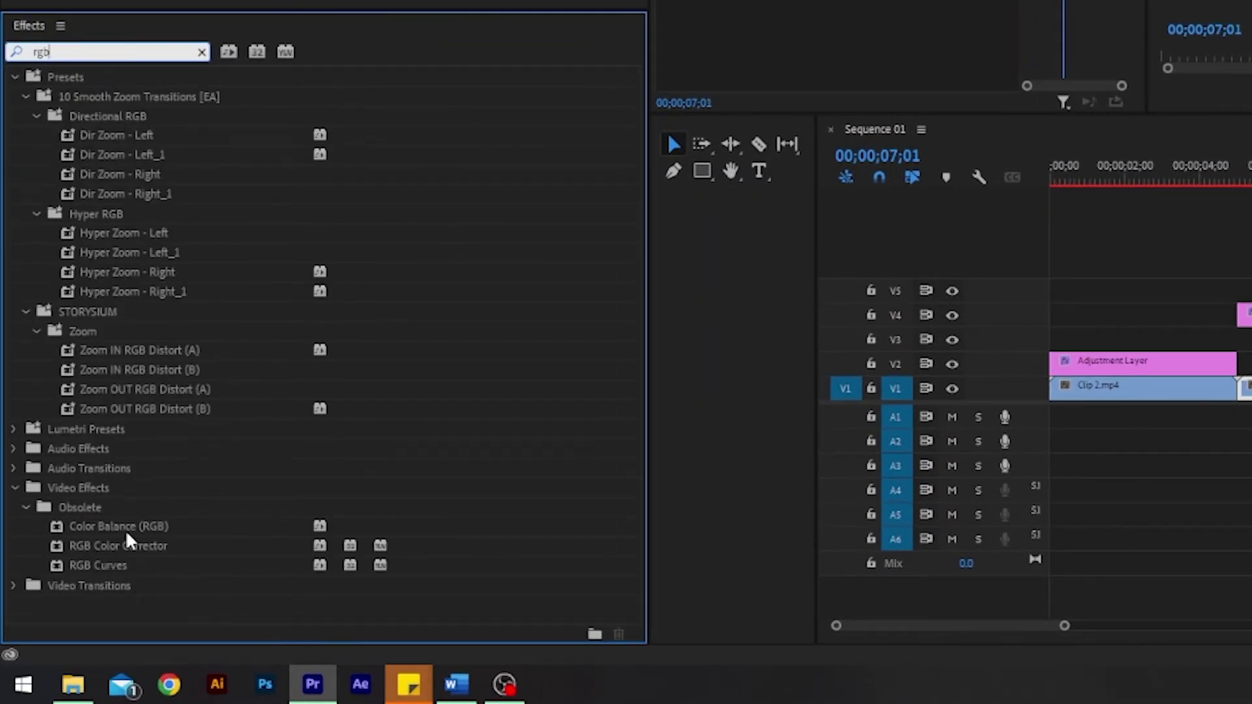
click(120, 526)
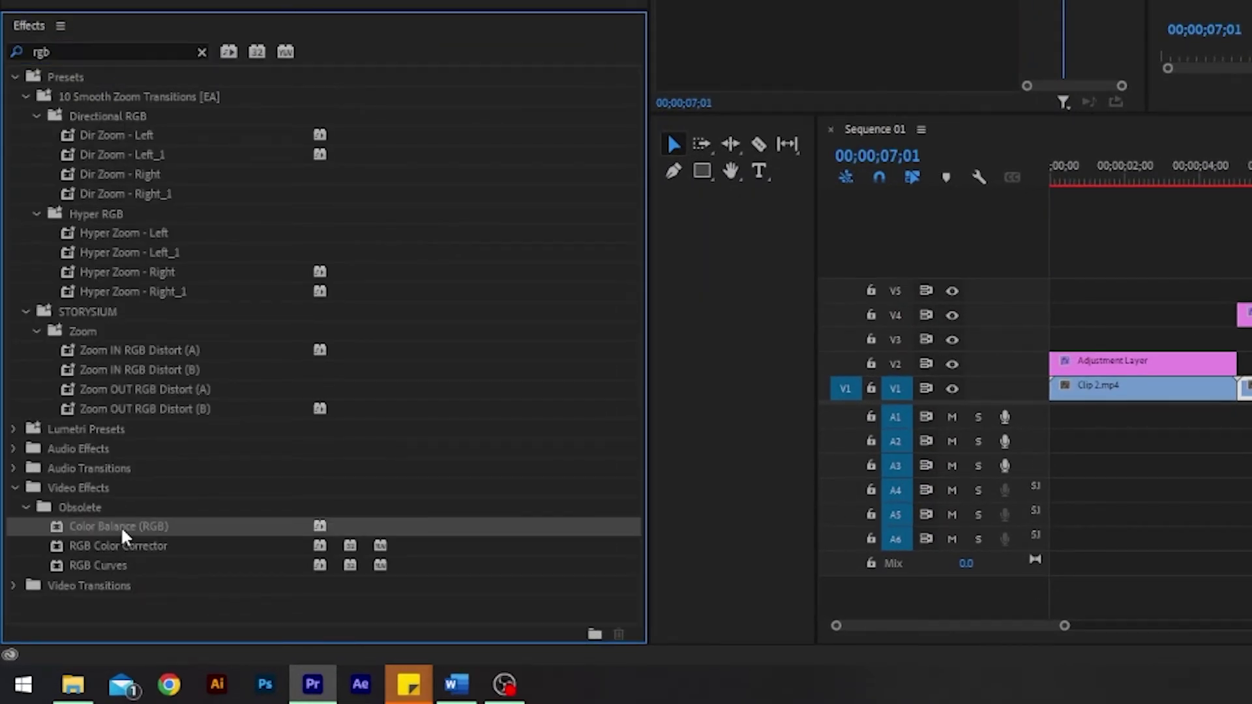
drag(120, 526, 686, 548)
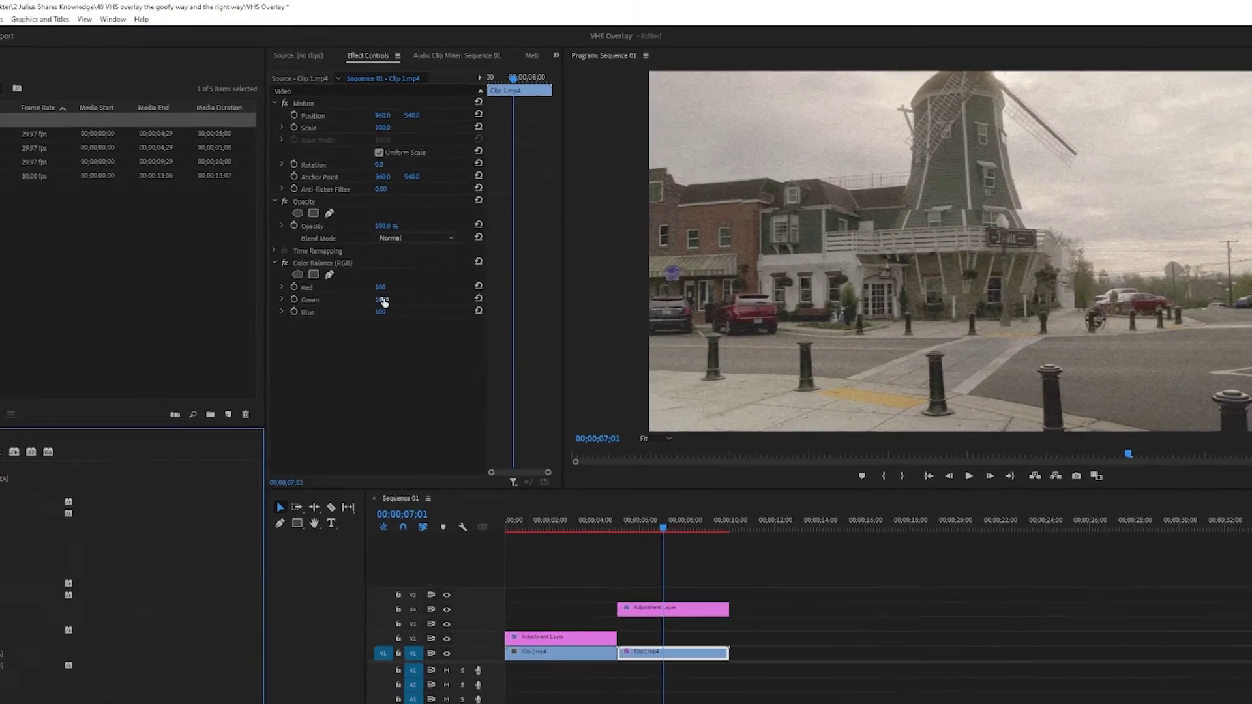
click(383, 300)
- Set the V1 clip's Green and Blue to 0, then copy it to V2 with Red lowered and Green 100
text(0)
key(Tab)
text(0)
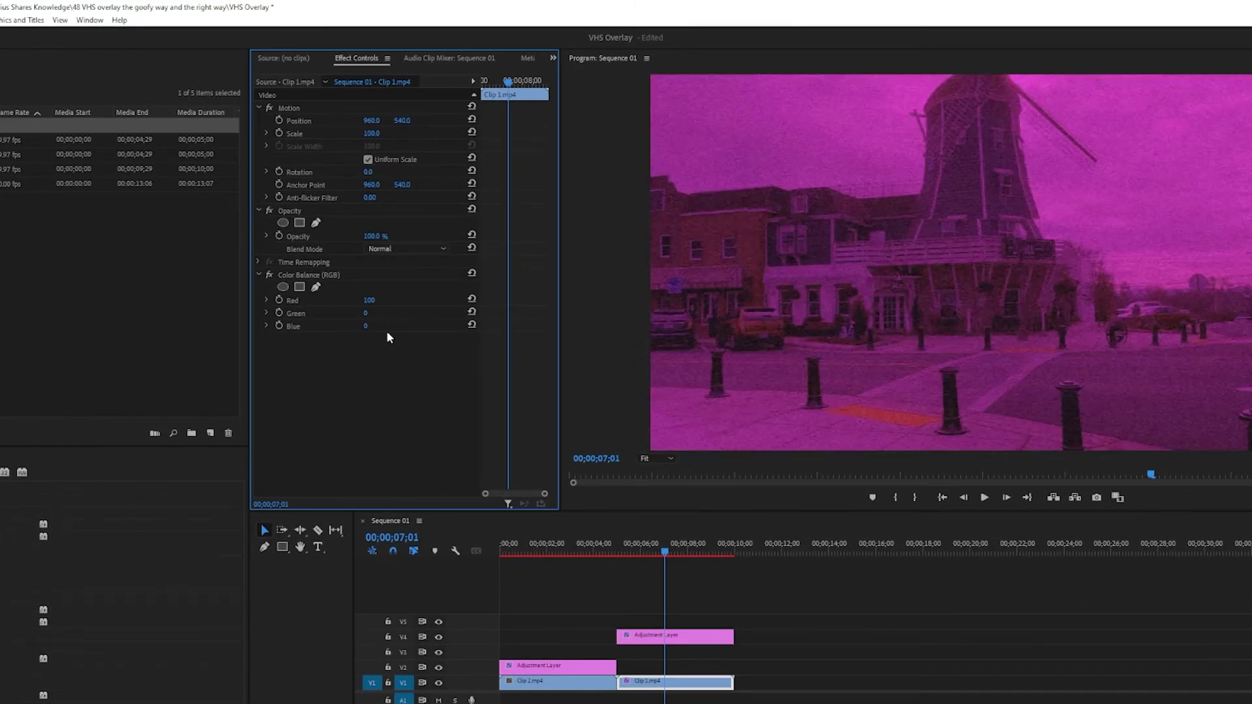
click(638, 684)
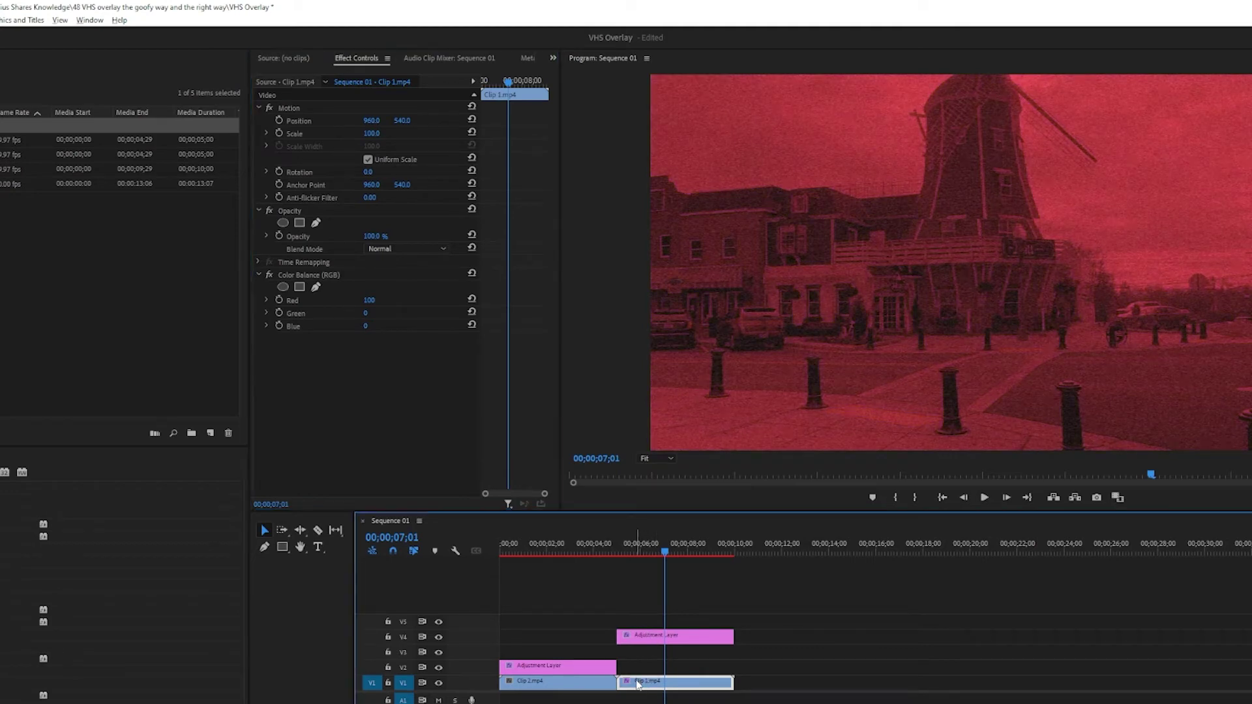
drag(638, 684, 638, 667)
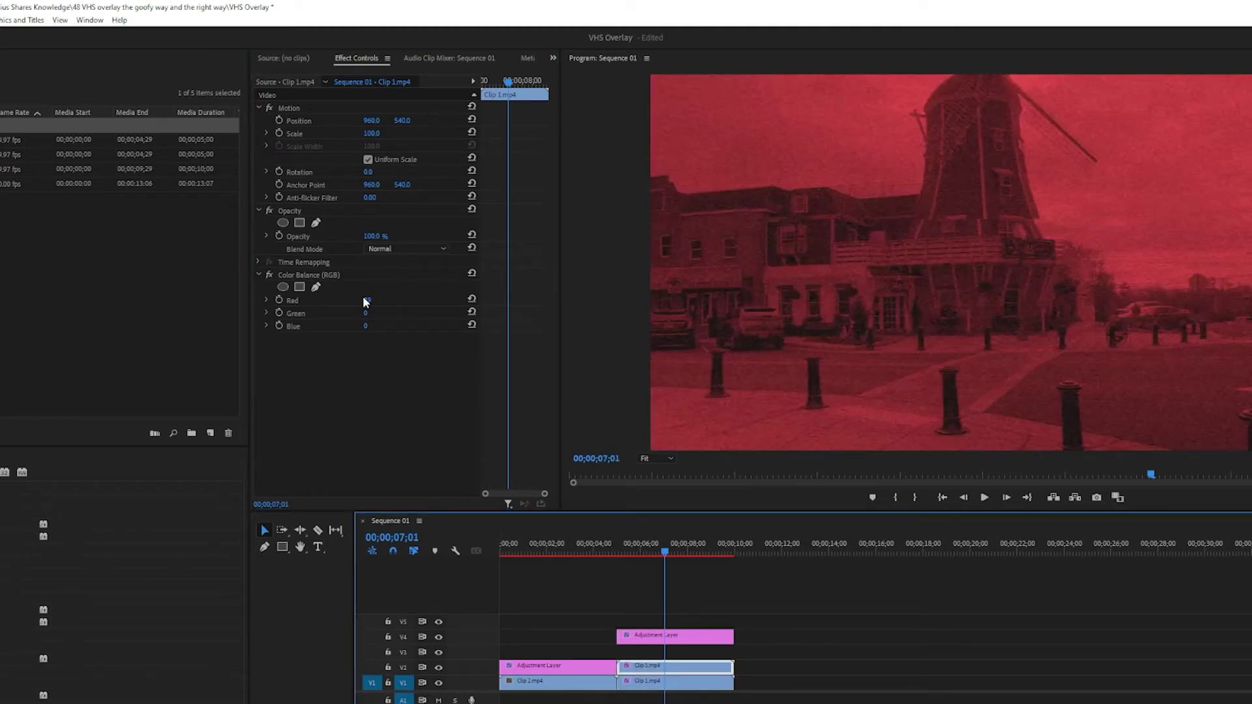
drag(365, 302, 325, 301)
click(365, 313)
text(100)
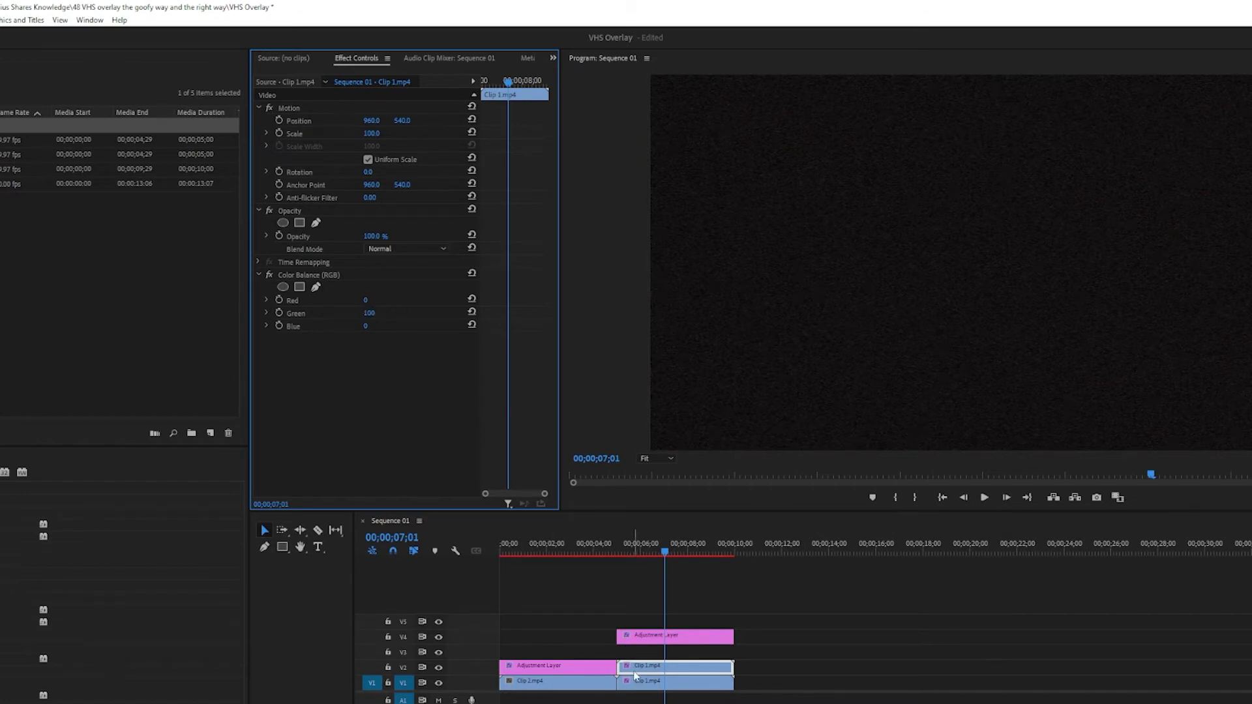
- Copy the V2 clip to V3 and set that copy to Green 0, Blue 100
drag(636, 667, 636, 652)
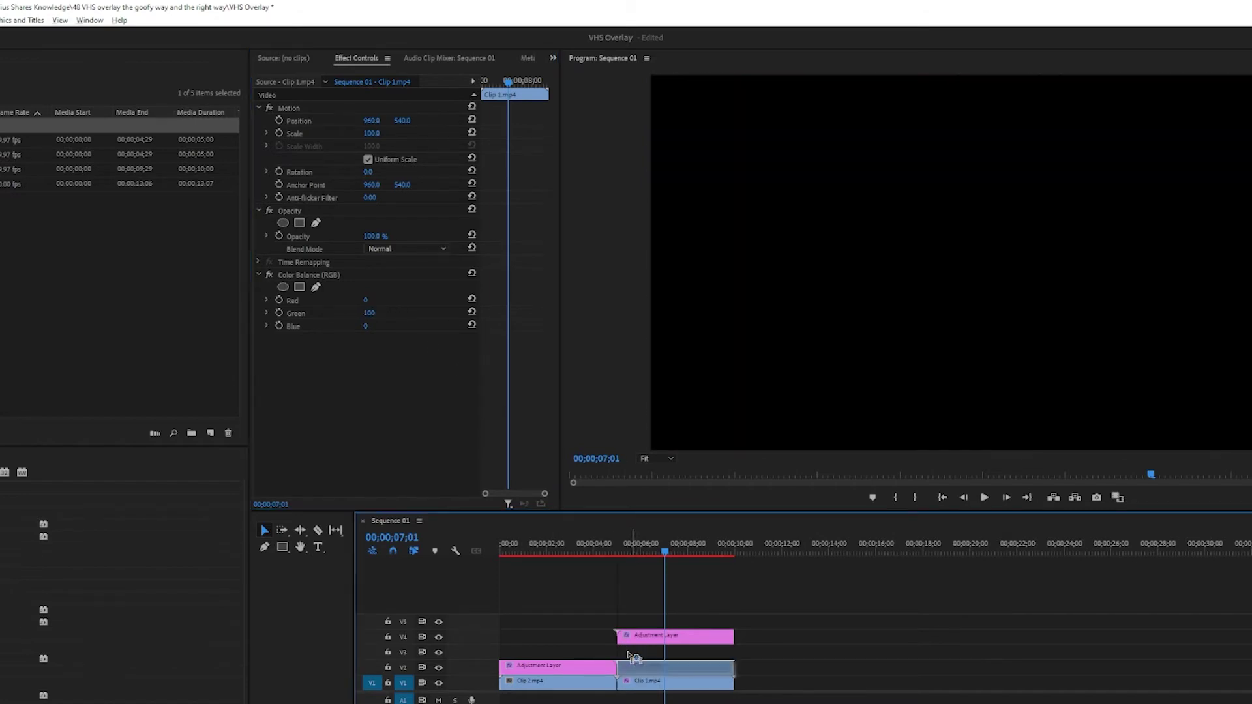
drag(371, 313, 326, 313)
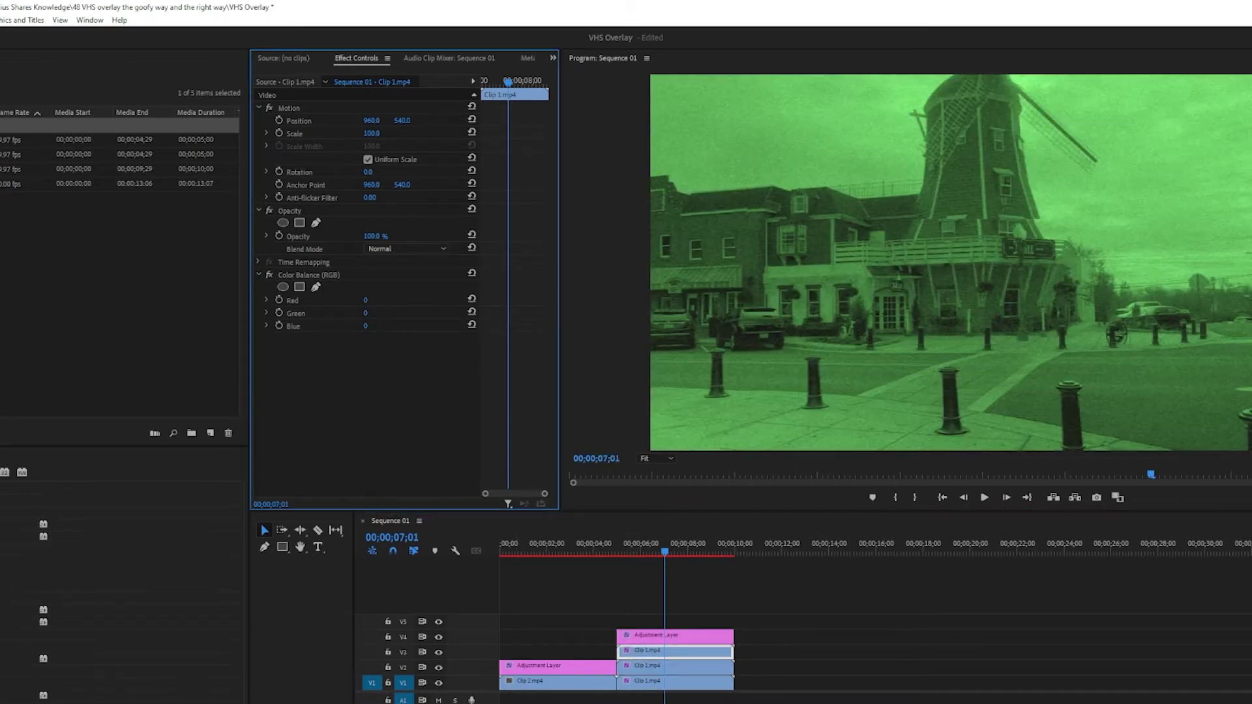
click(371, 326)
text(100)
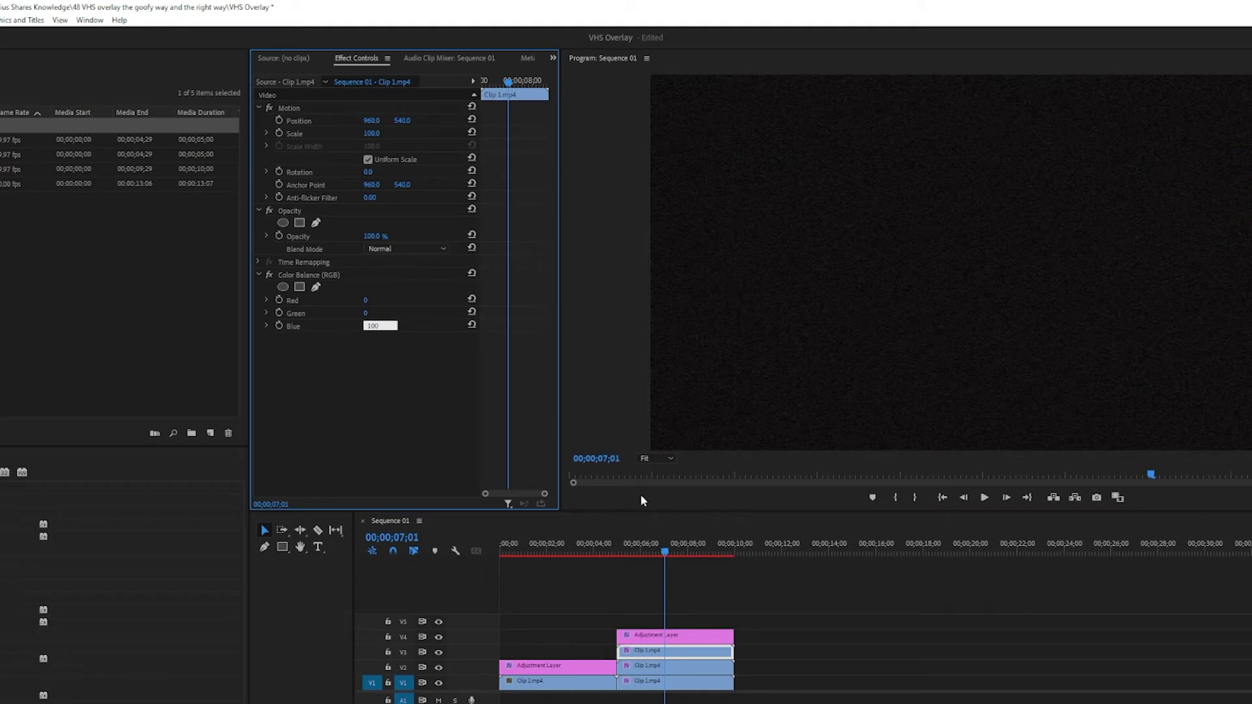
key(Return)
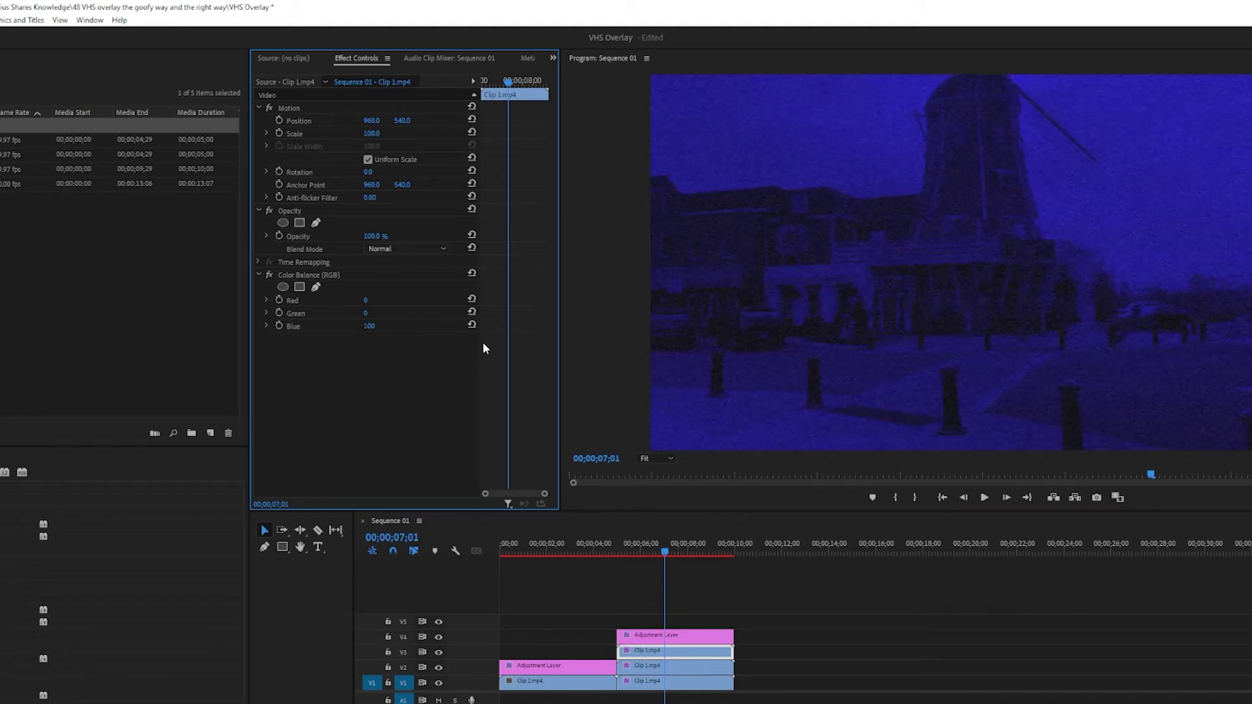
- Set the Blend Mode of the blue V3 copy and green V2 copy to Screen
click(391, 251)
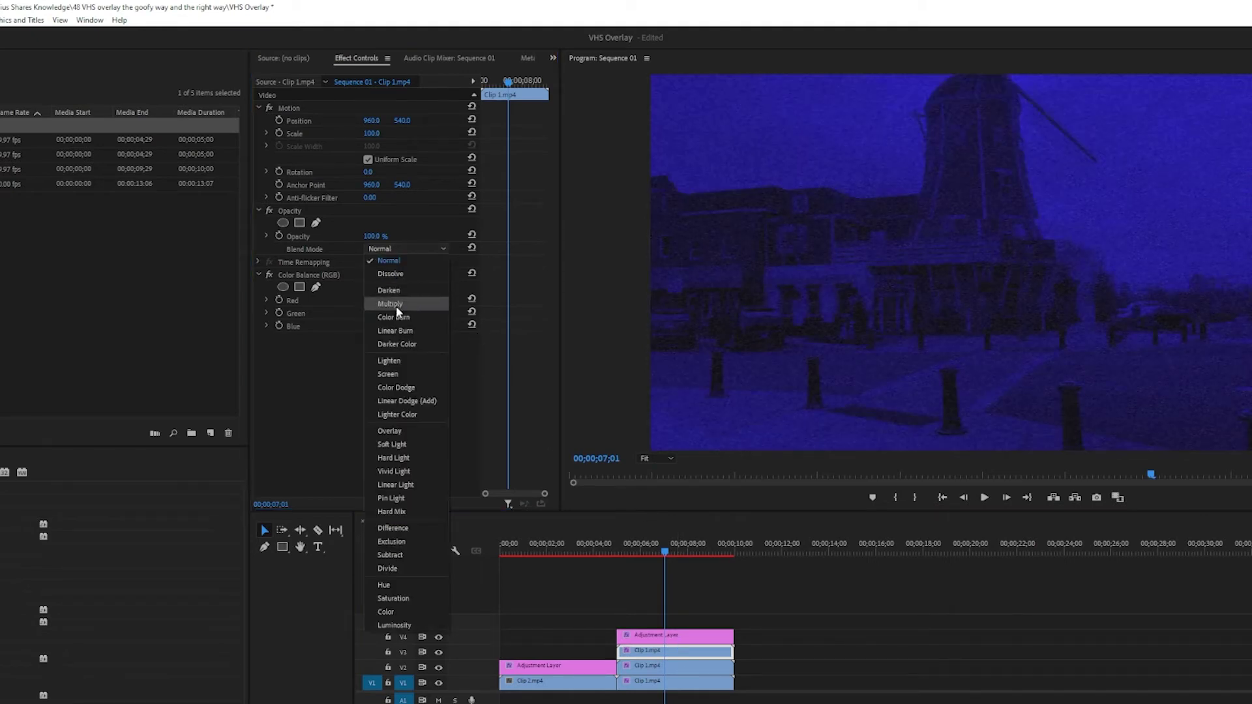
click(411, 378)
click(662, 668)
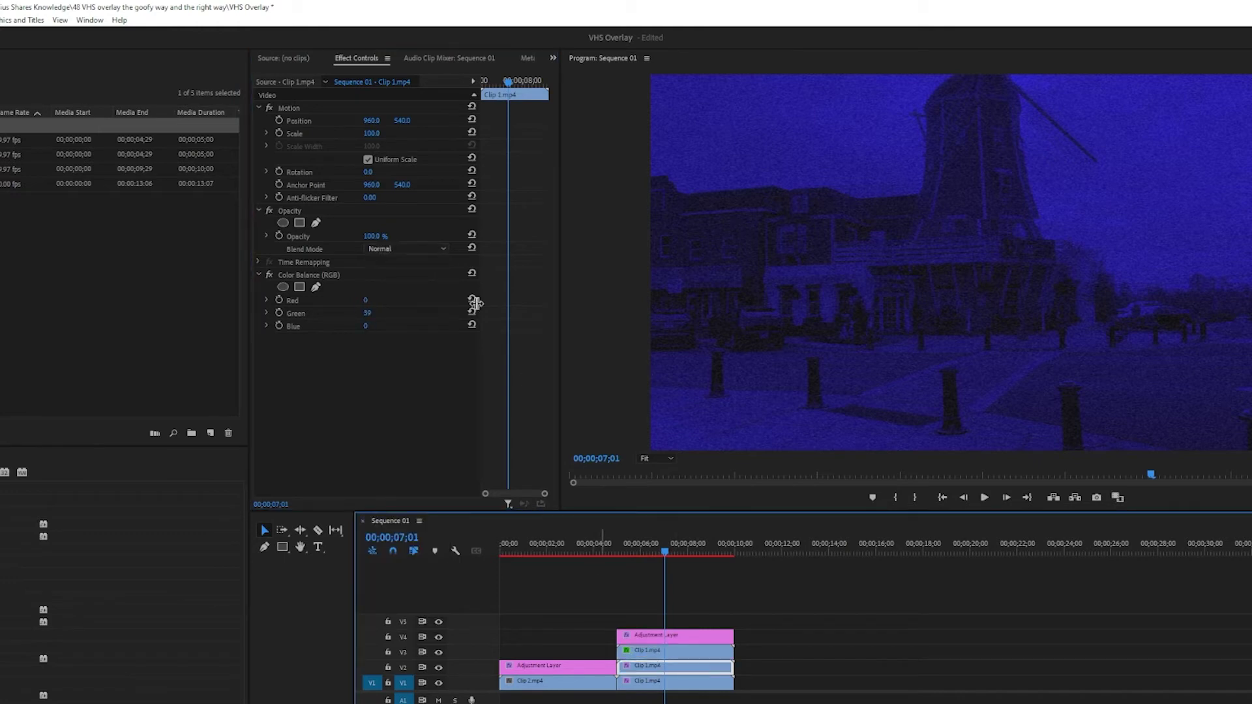
click(405, 250)
click(405, 375)
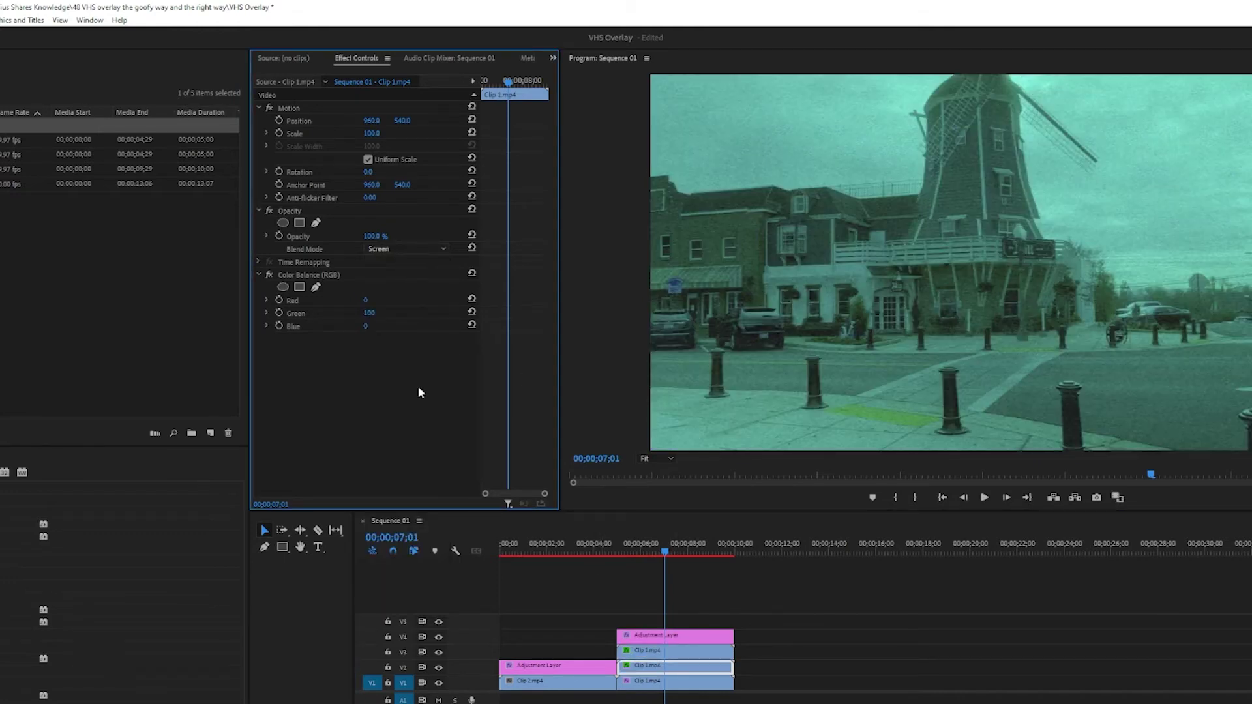
click(675, 681)
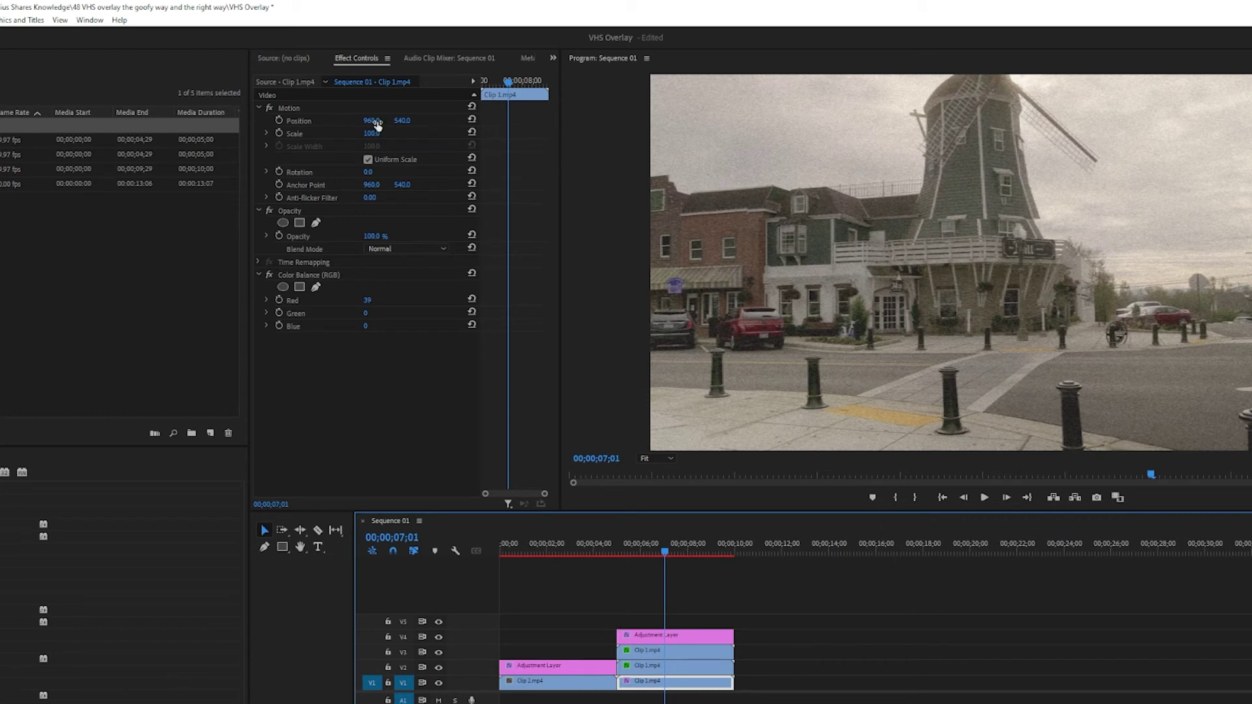
- Set the red V1 copy's Position X to 965 and the green V2 copy's to 955
click(373, 121)
text(9)
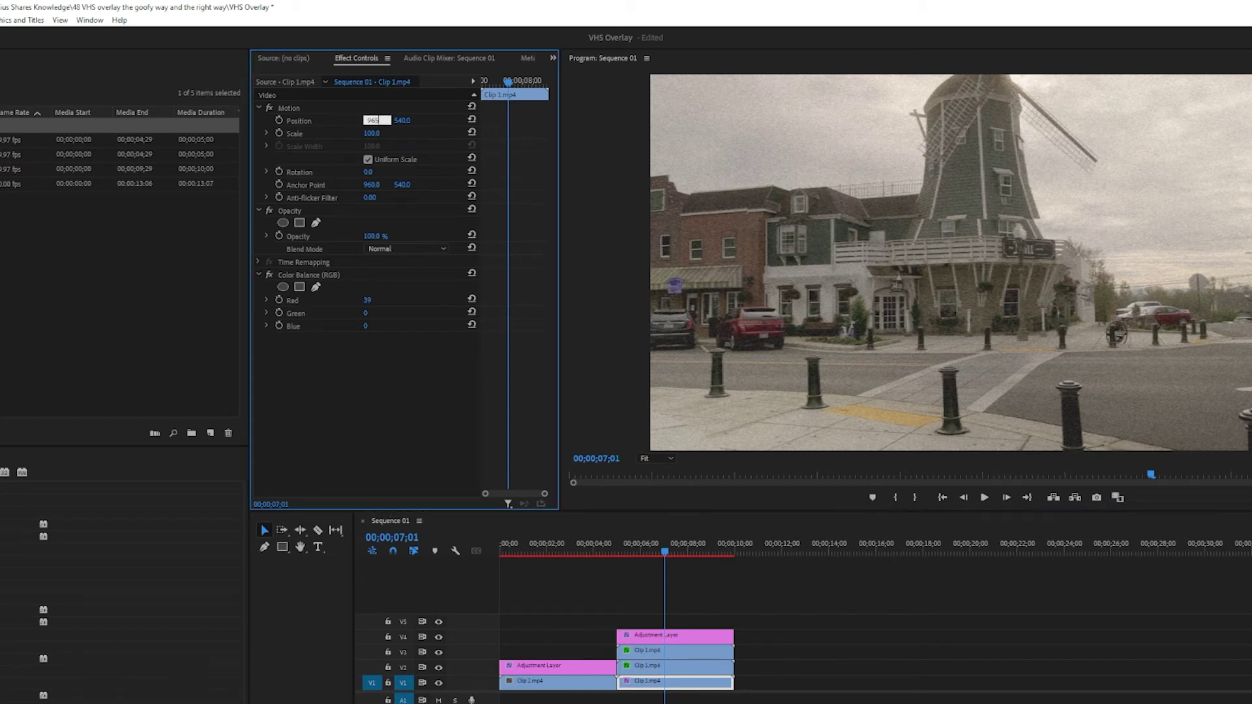
text(65)
click(405, 120)
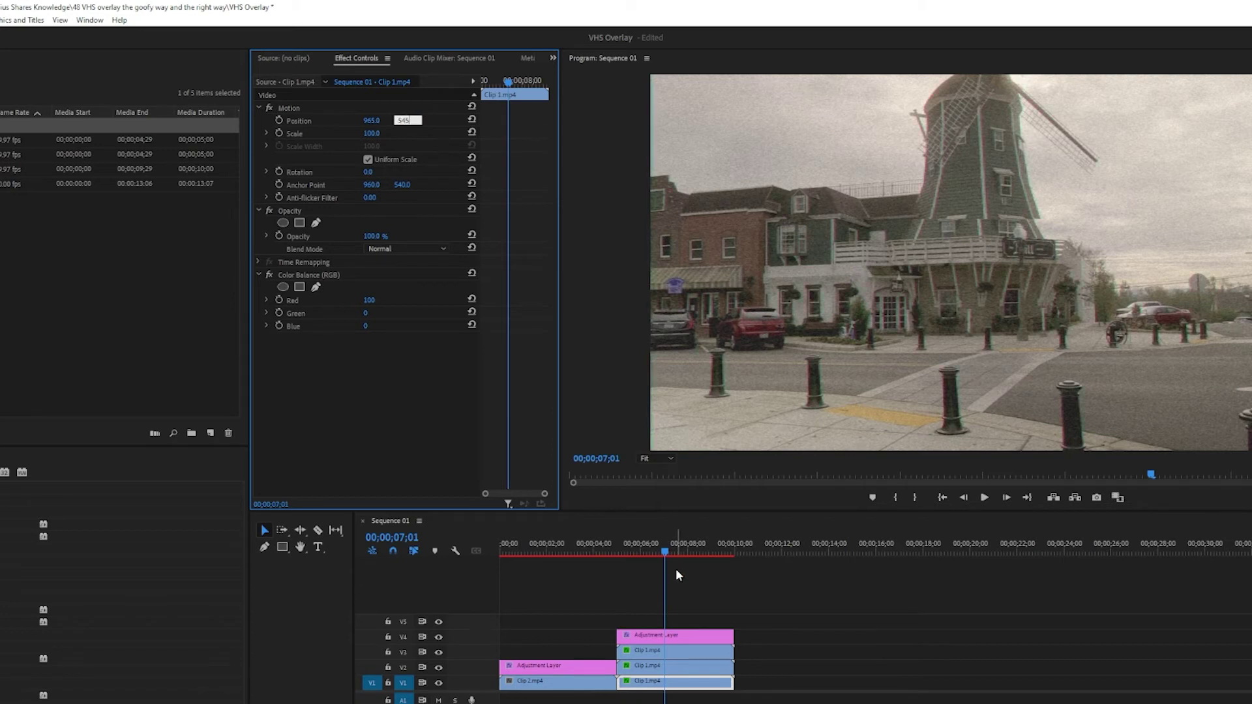
click(686, 666)
click(369, 121)
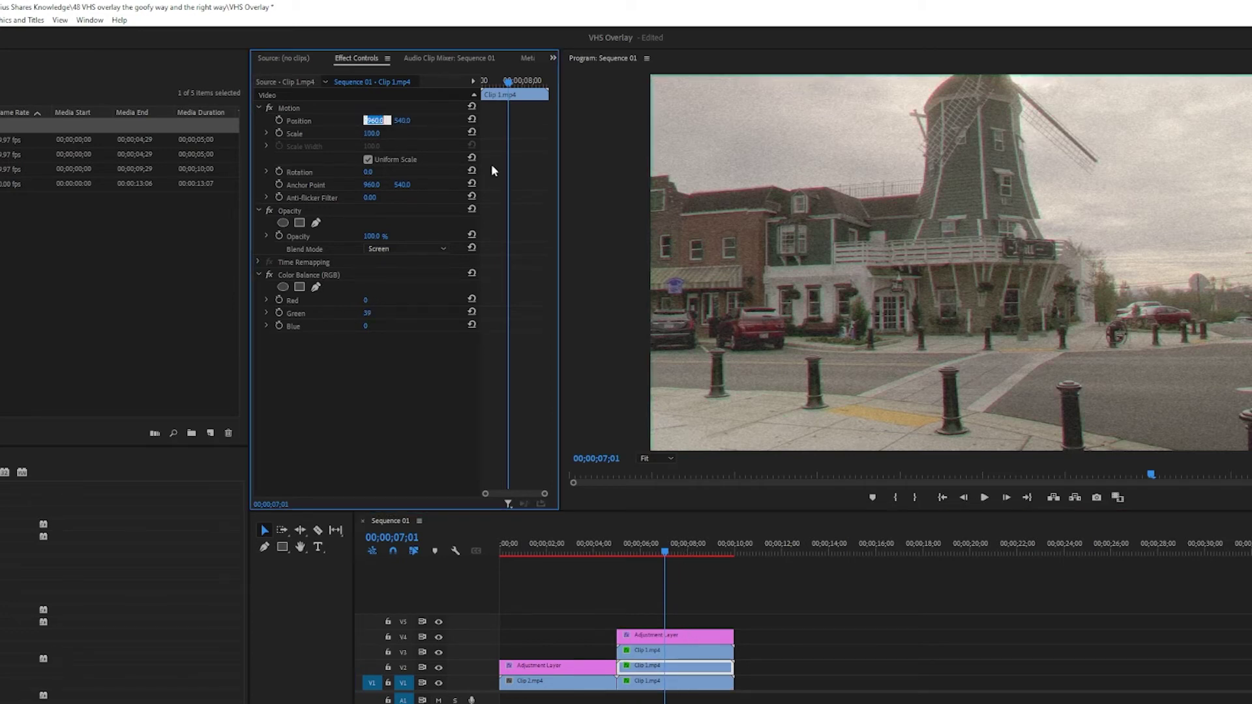
text(955)
click(405, 121)
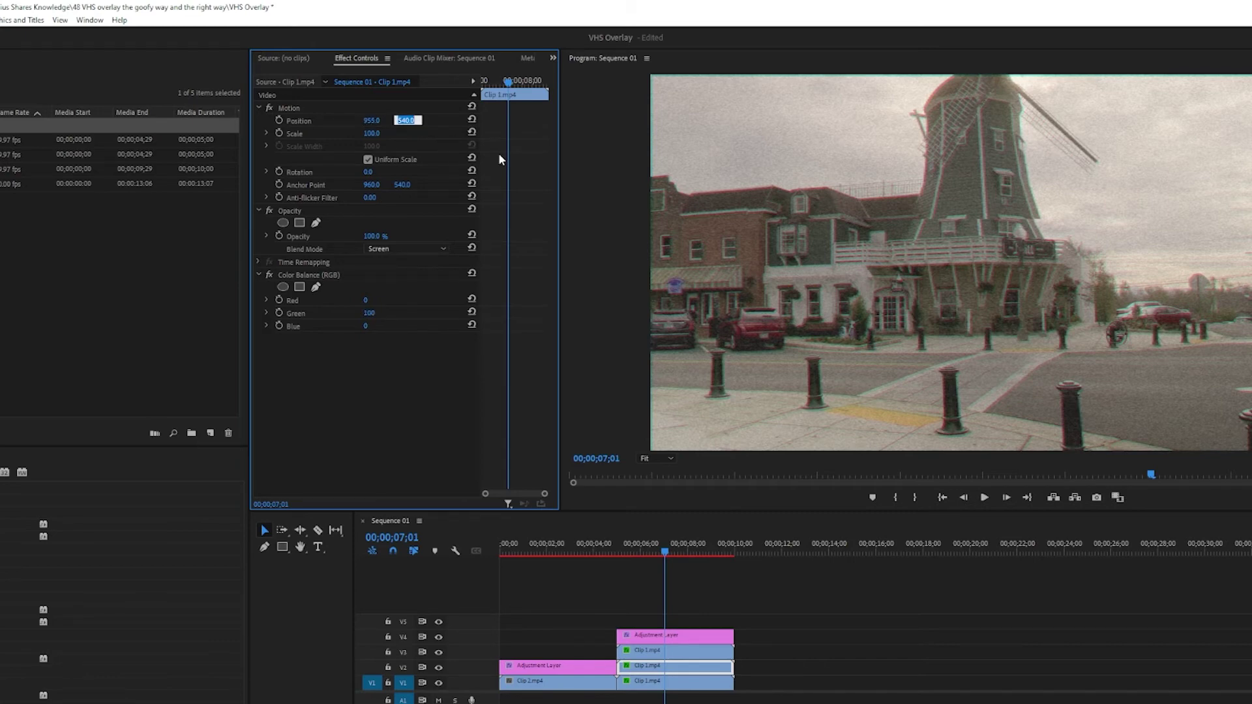
click(909, 593)
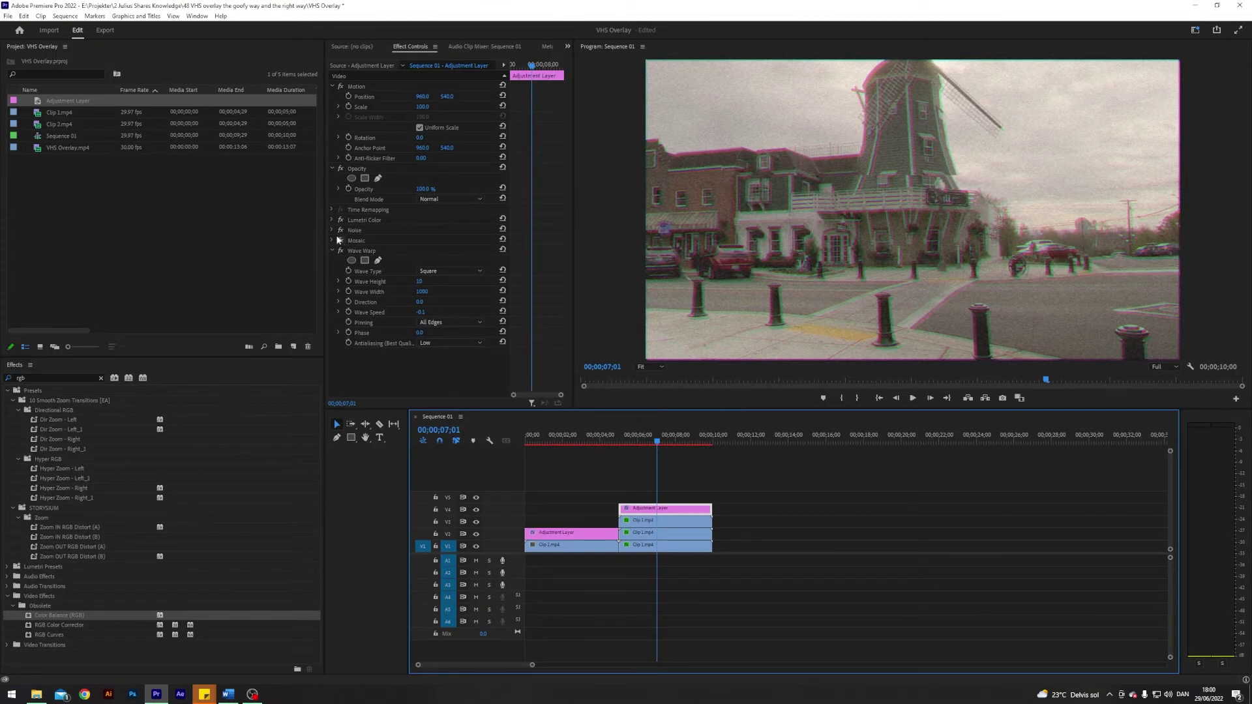
- Check the adjustment layer's Amount of Noise setting, then deselect all clips
click(333, 230)
click(421, 250)
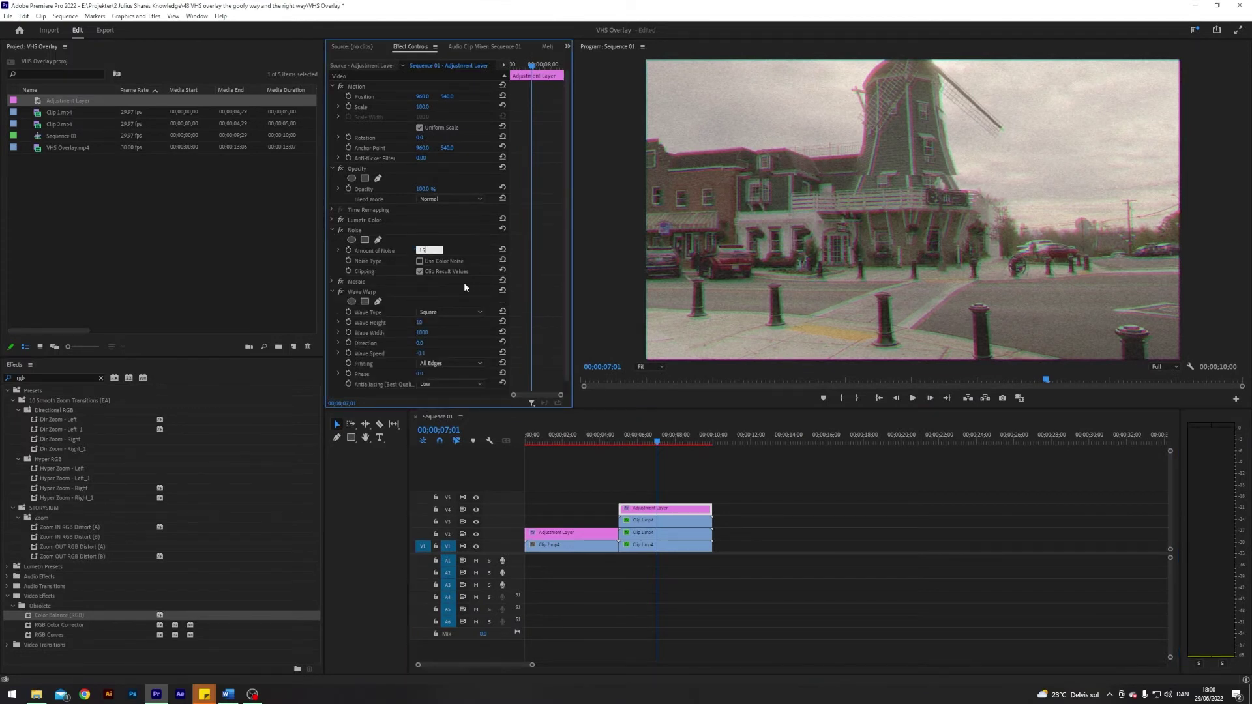
click(332, 231)
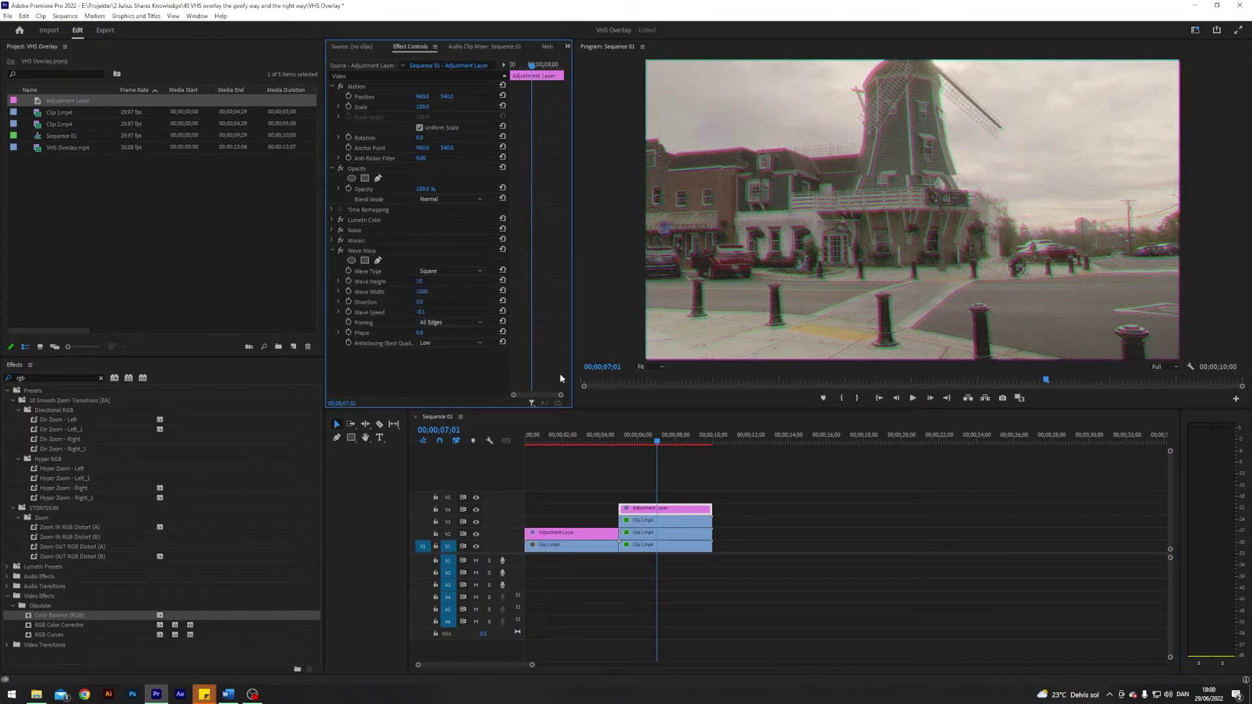
click(783, 491)
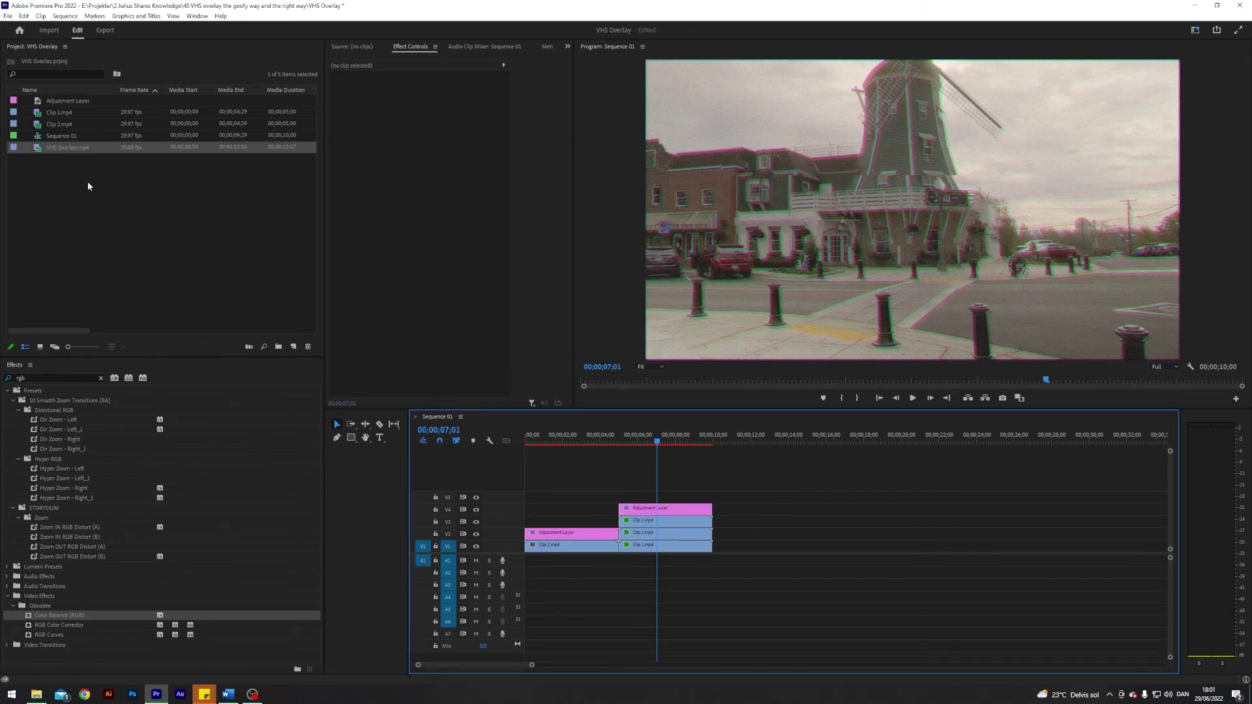
- Place VHS Overlay.mp4 on track V5 and trim its end to the second clip's end
drag(42, 149, 622, 488)
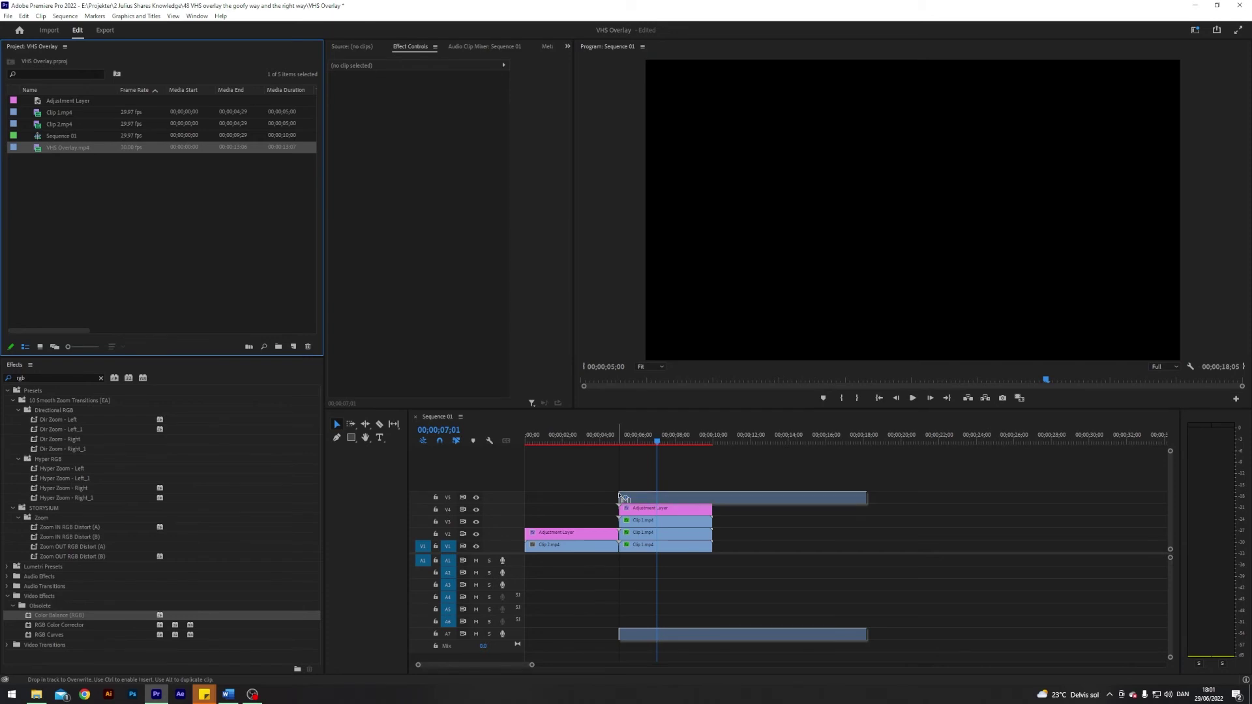
right_click(666, 497)
click(733, 540)
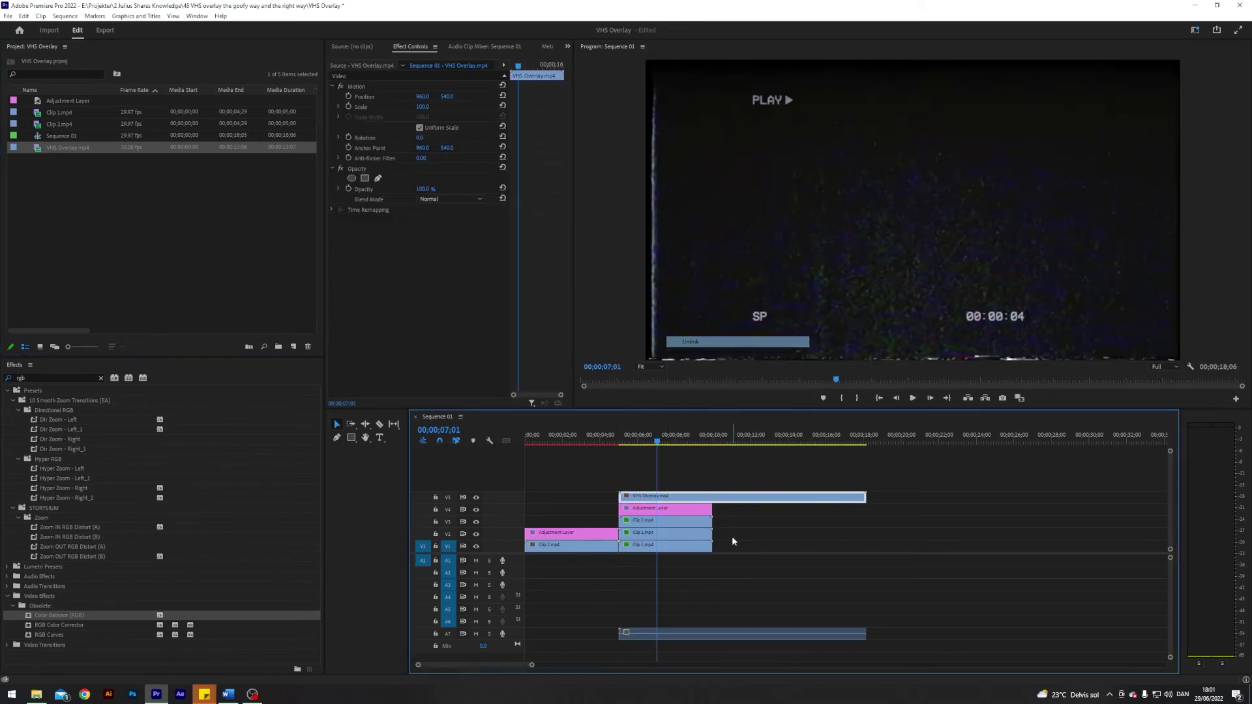
drag(867, 497, 712, 501)
- Set the VHS overlay's Opacity blend mode to Screen
click(694, 500)
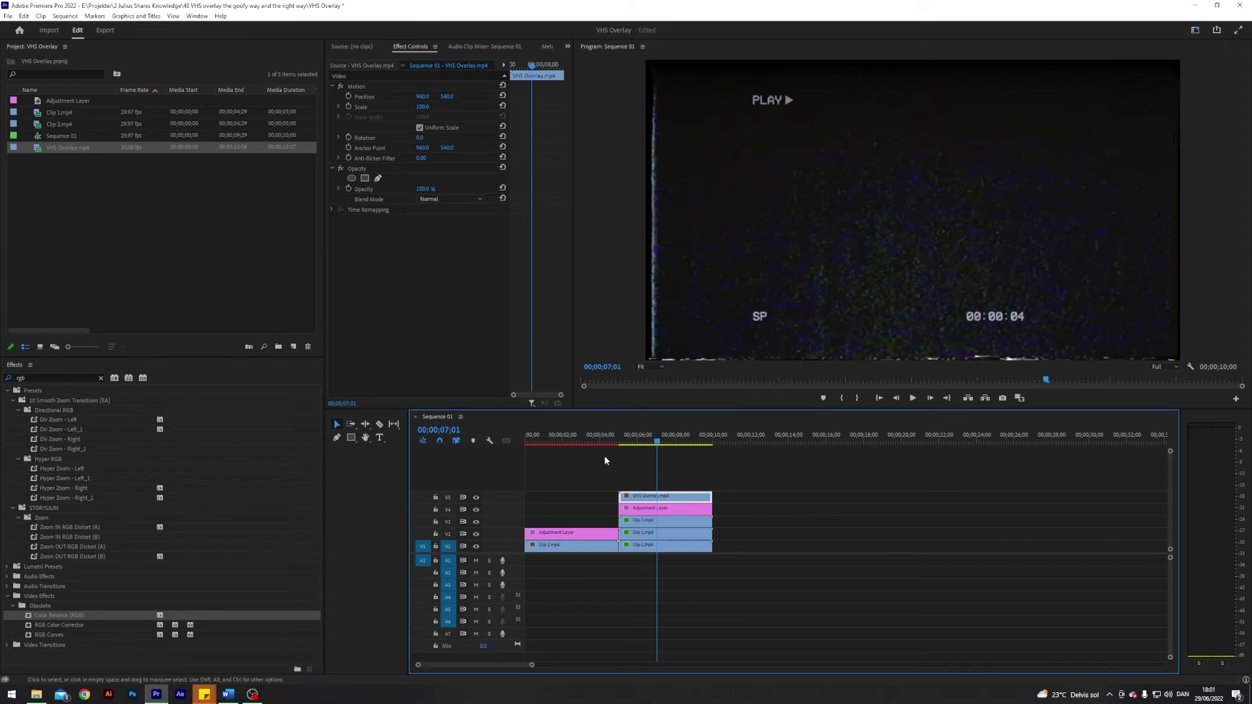
click(435, 199)
click(441, 303)
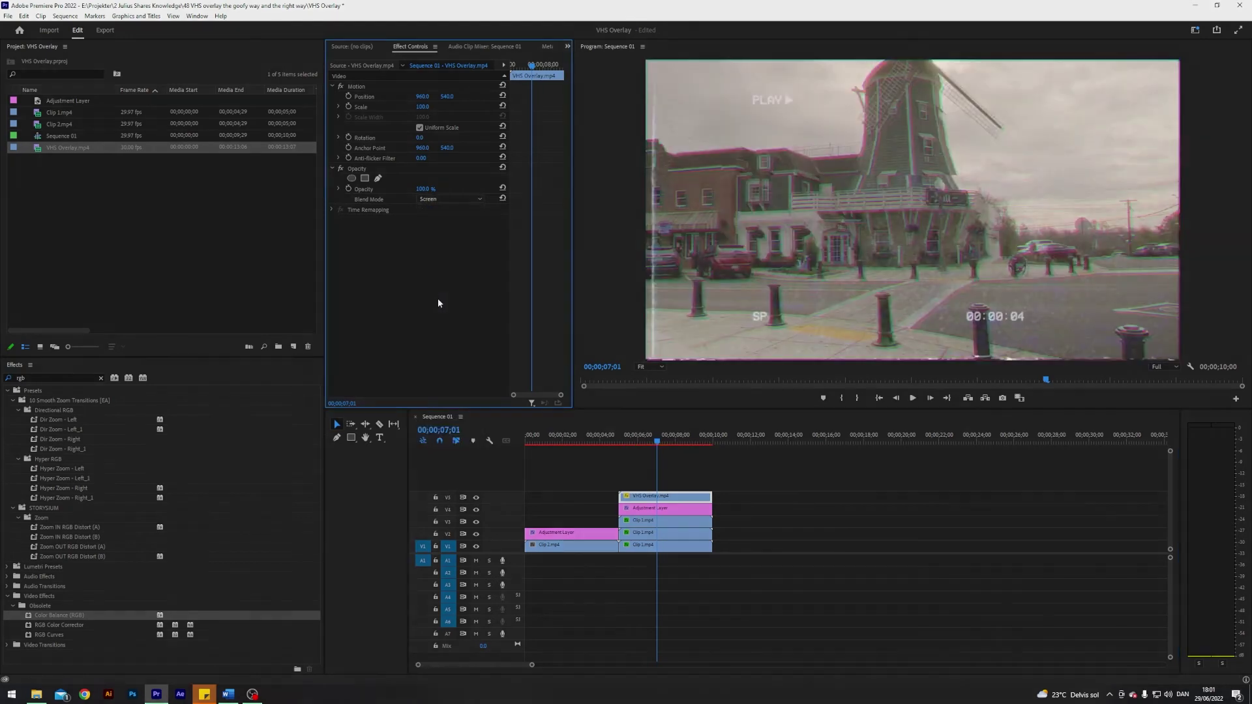